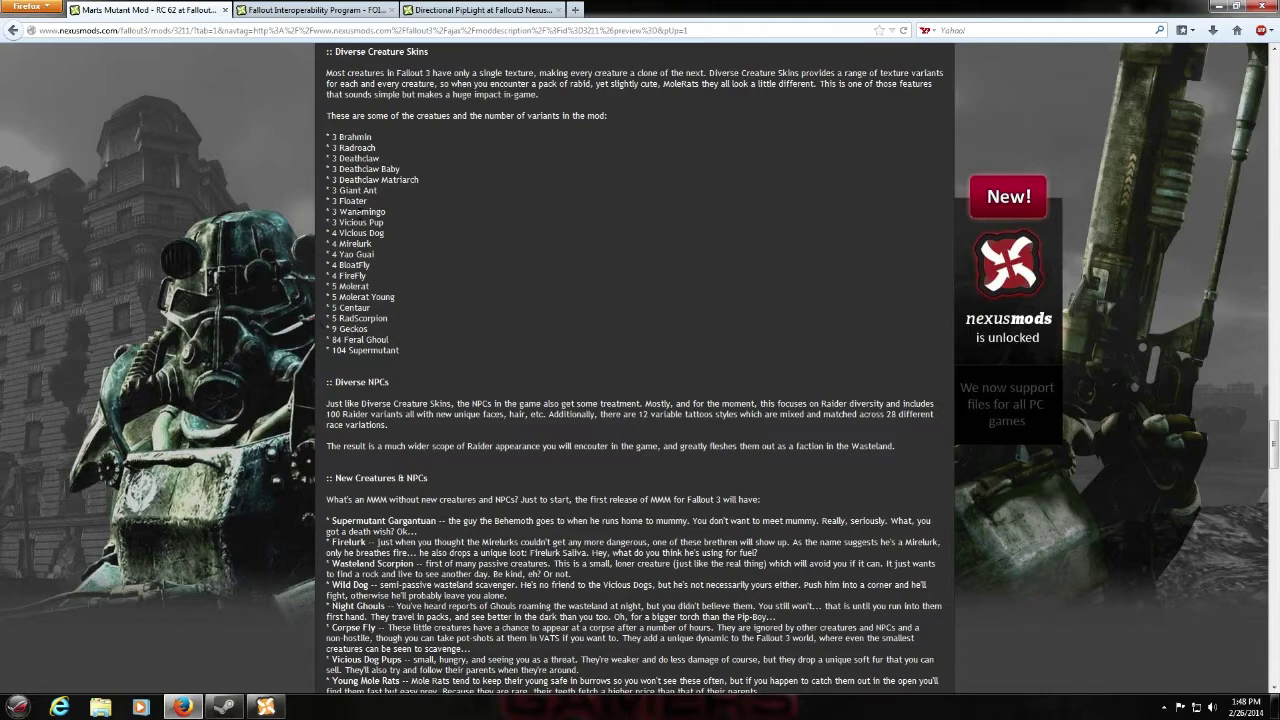
# Step: Review the Marts Mutant Mod description on creature skins, diverse NPCs and new creatures, and return to the page header
pyautogui.scroll(3, 420, 312)
pyautogui.scroll(-4, 393, 414)
pyautogui.scroll(-2, 393, 414)
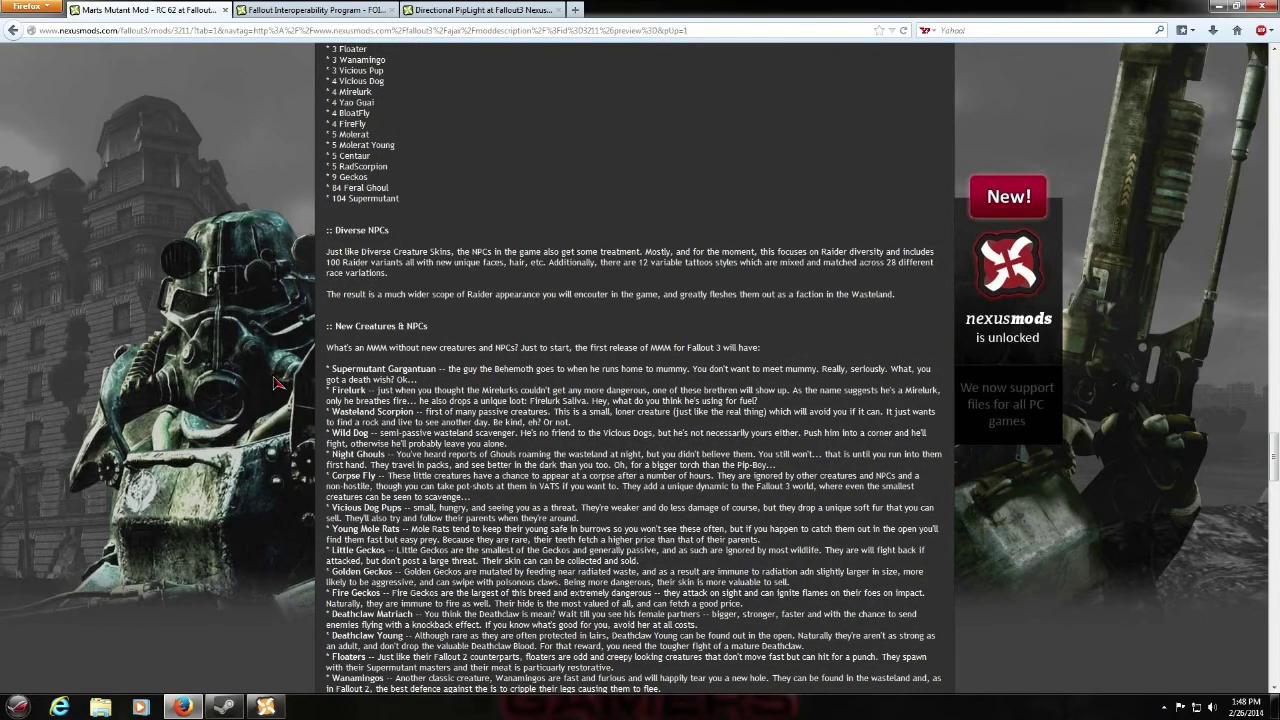
pyautogui.scroll(-2, 278, 383)
pyautogui.scroll(-10, 268, 383)
pyautogui.scroll(10, 268, 383)
pyautogui.moveTo(1274, 272); pyautogui.dragTo(1275, 70)
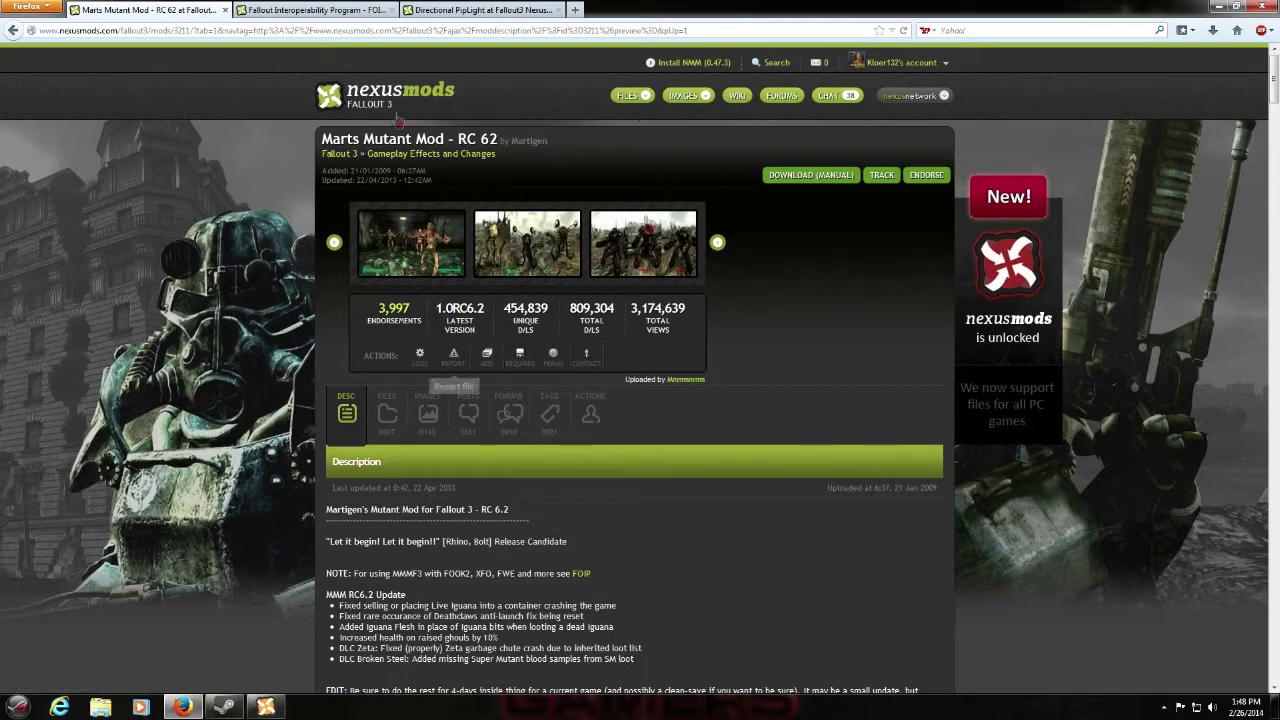
# Step: Open the Marts Mutant Mod file list and examine the main files and the MMM-6_2-update
pyautogui.click(389, 418)
pyautogui.click(397, 432)
pyautogui.scroll(-3, 371, 390)
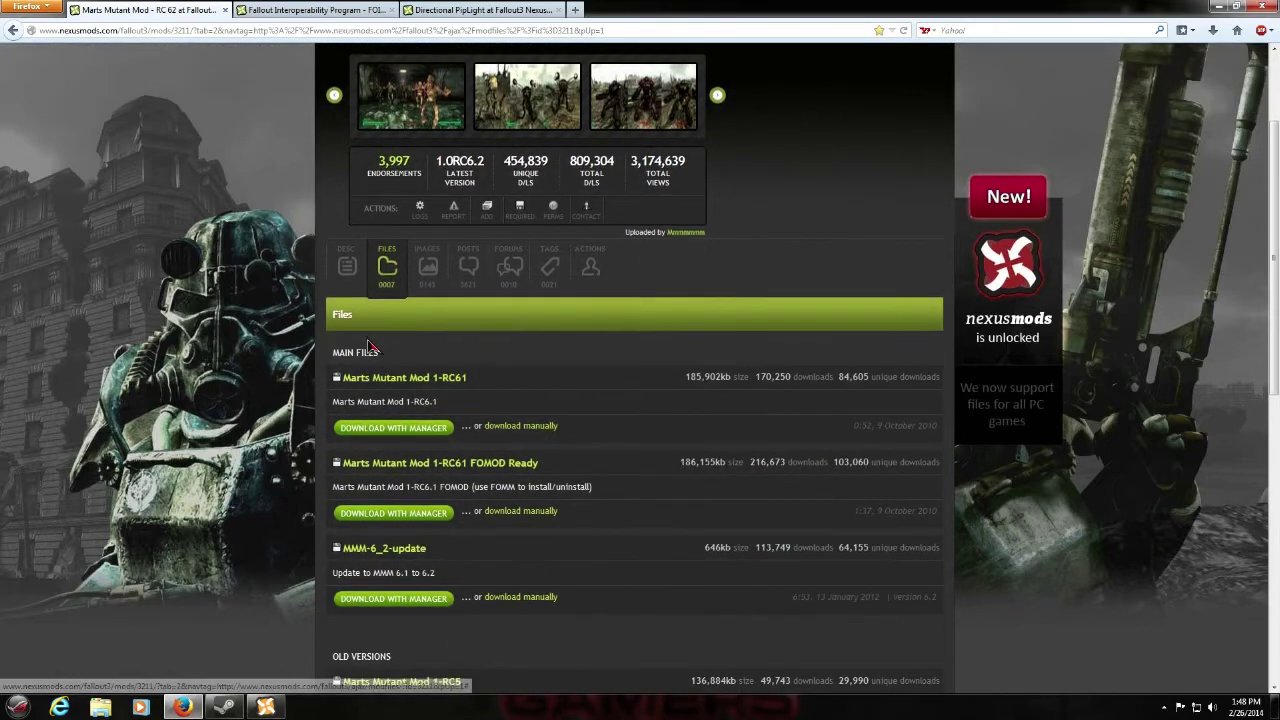
pyautogui.scroll(-1, 370, 347)
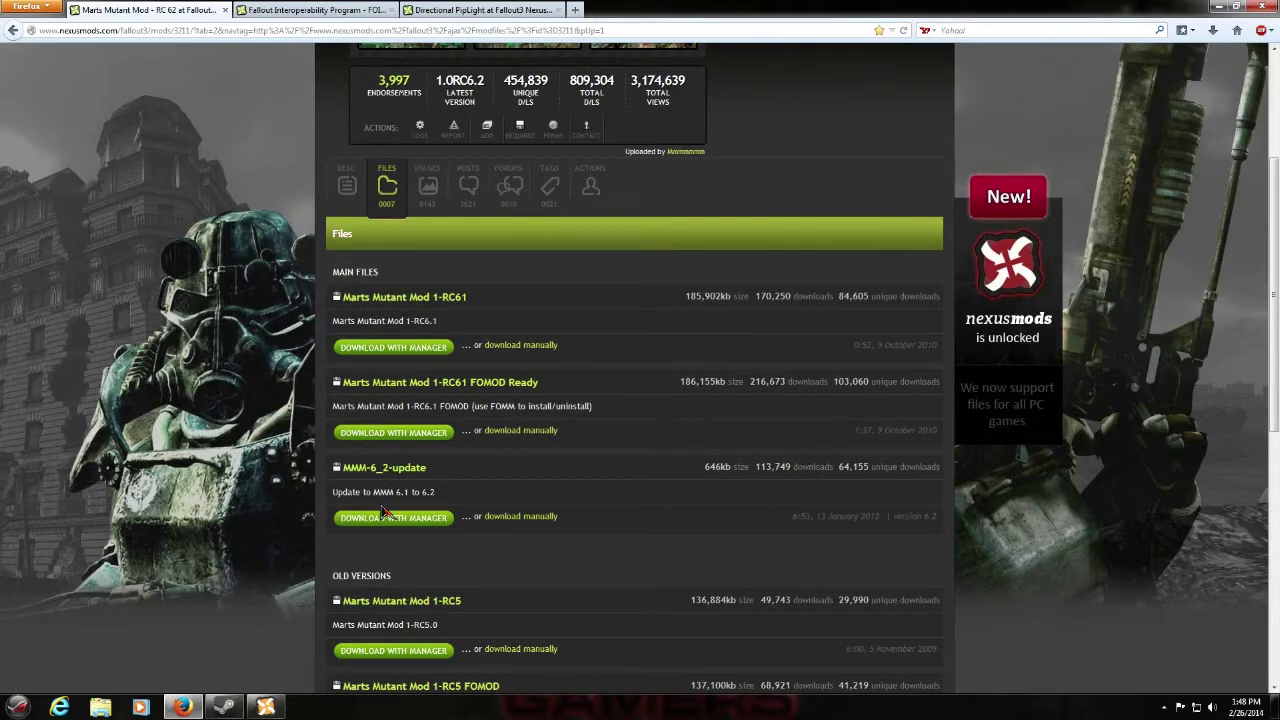
# Step: Switch to Nexus Mod Manager, select Martigen's Mutant Mod, and compare its entries with the files on the mod's download page
pyautogui.click(225, 706)
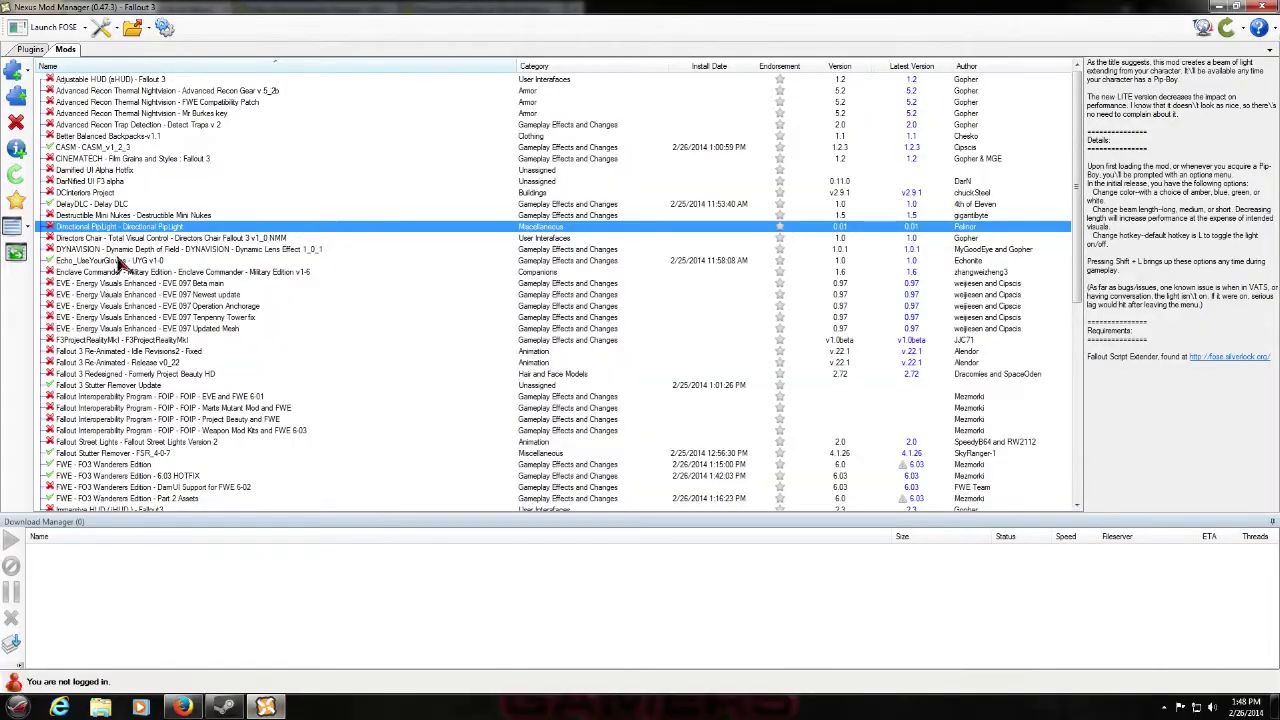
pyautogui.scroll(-5, 155, 340)
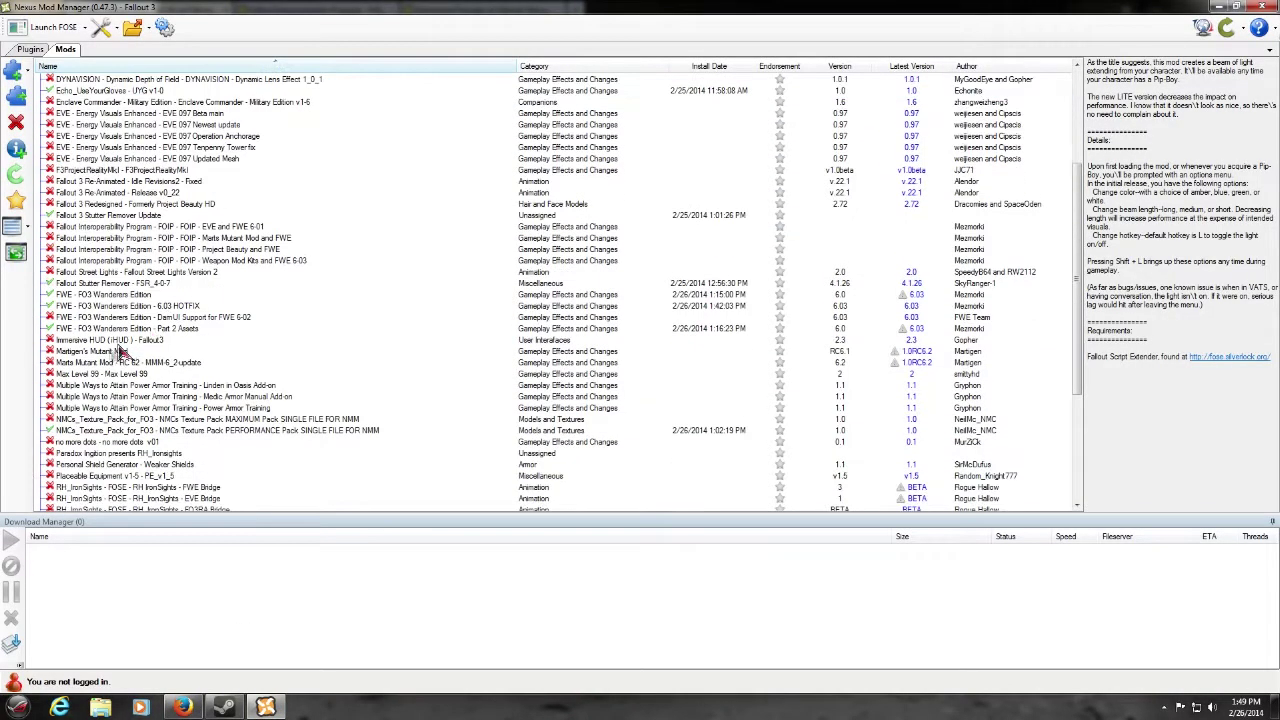
pyautogui.click(98, 353)
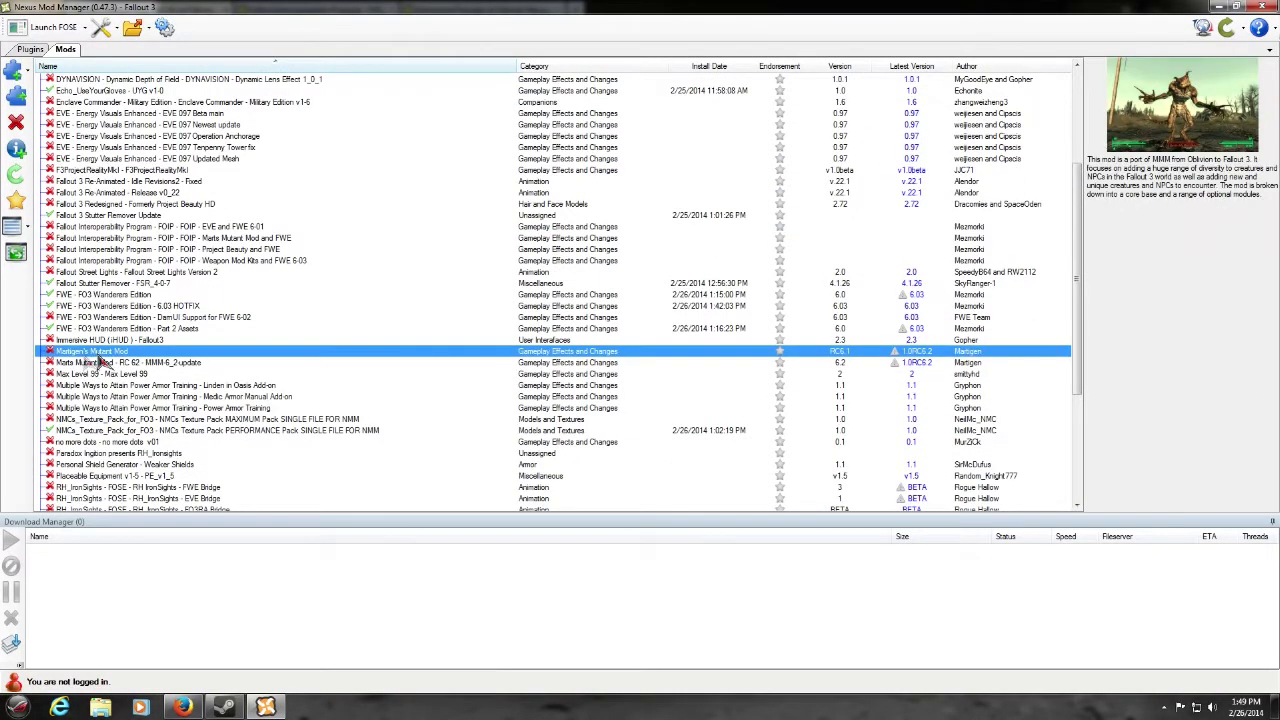
pyautogui.click(185, 707)
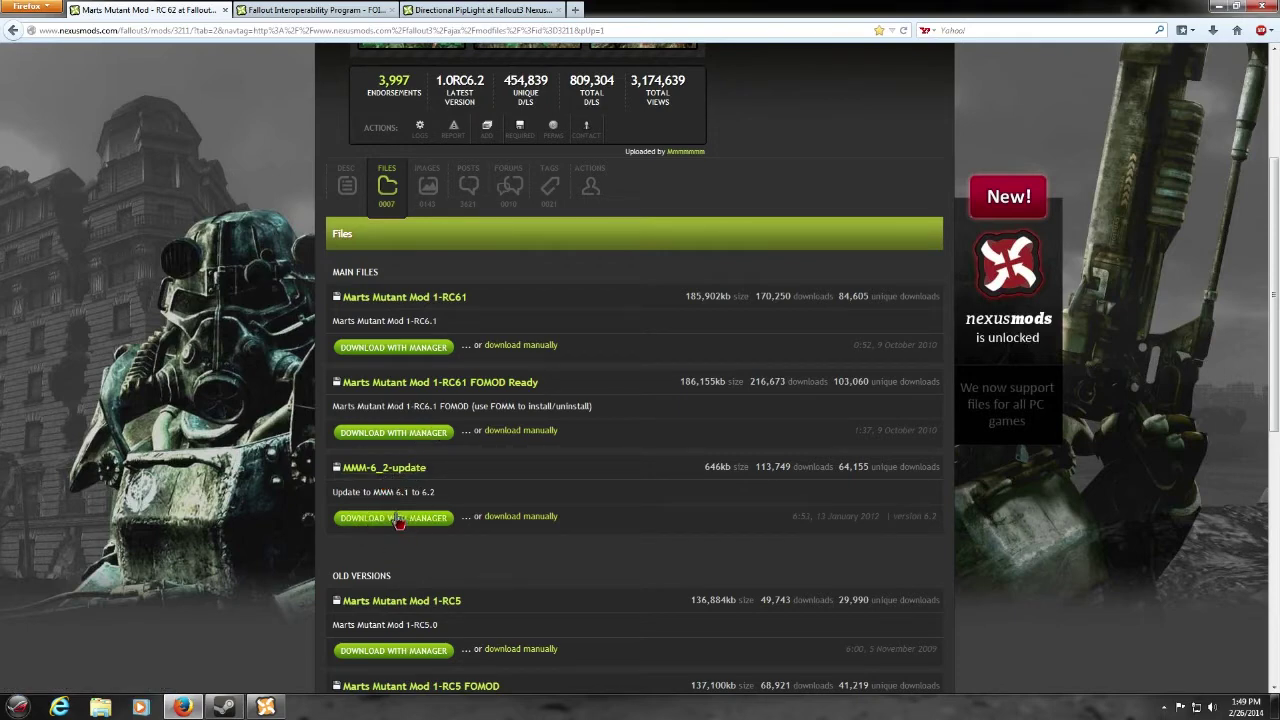
pyautogui.click(267, 707)
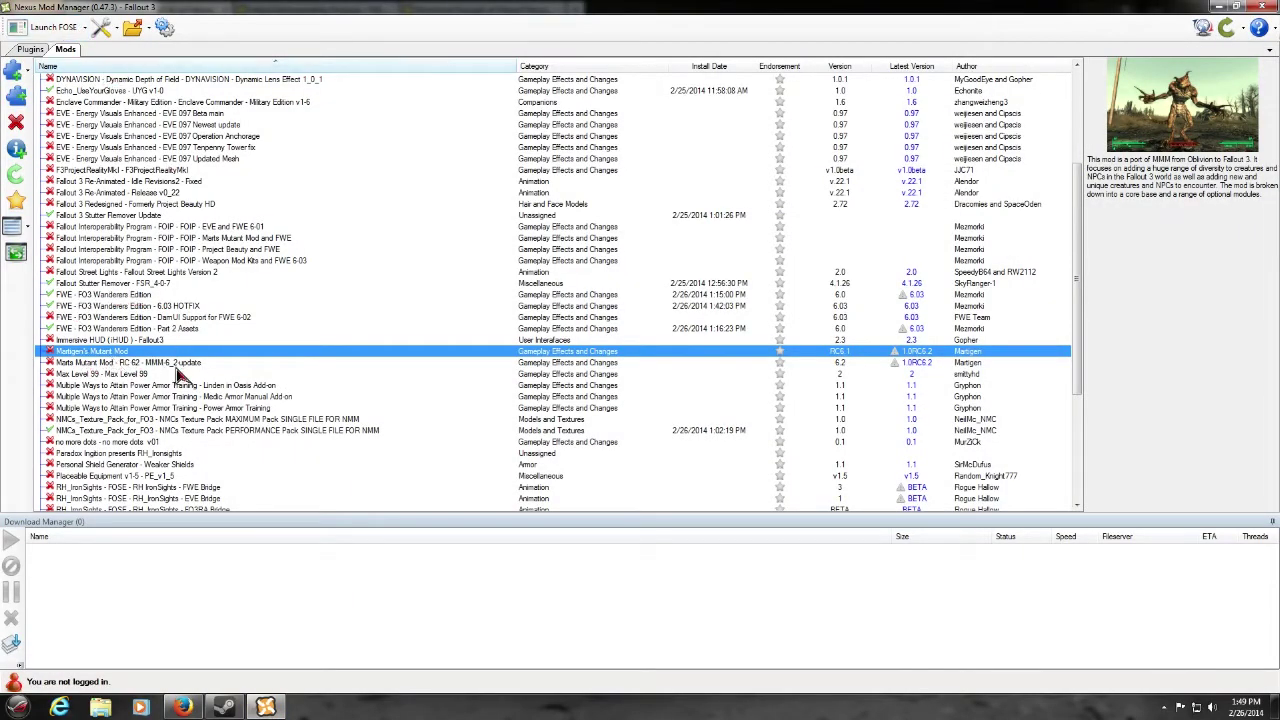
pyautogui.press('Down')
pyautogui.press('Up')
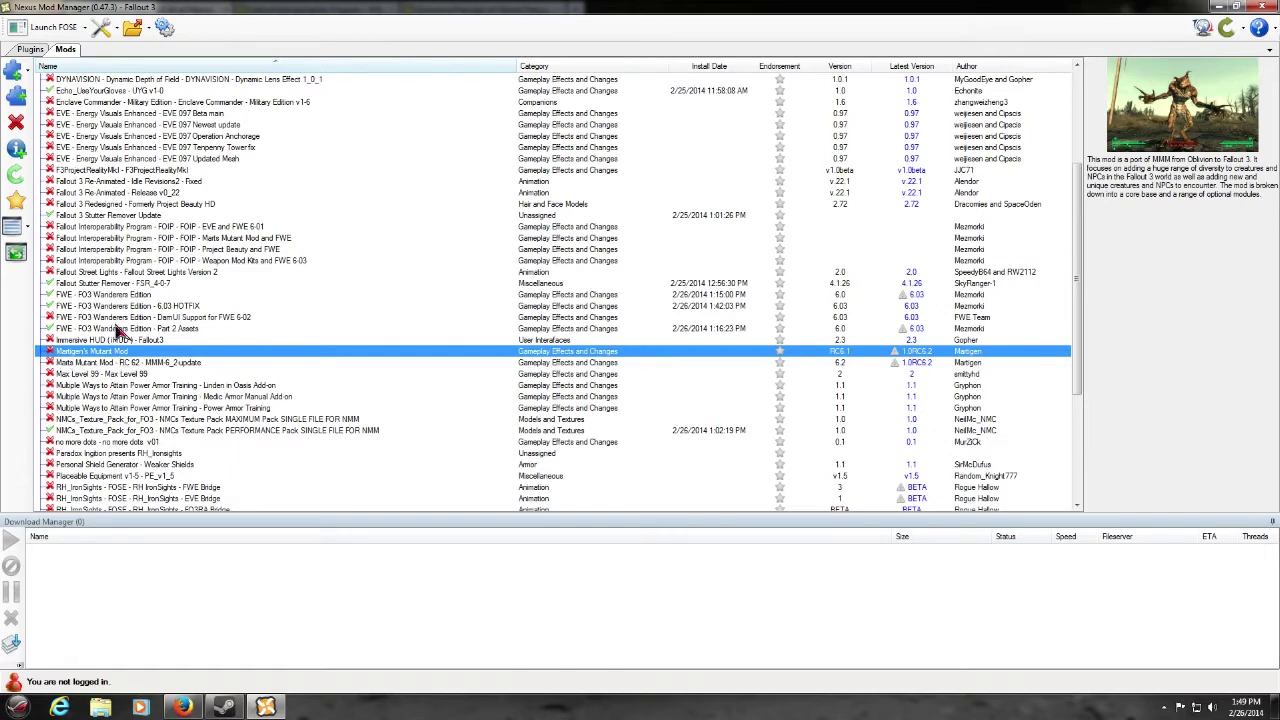
# Step: Activate Martigen's Mutant Mod using the In-Game Menu configuration method, after checking the ESP Configuration description
pyautogui.click(16, 99)
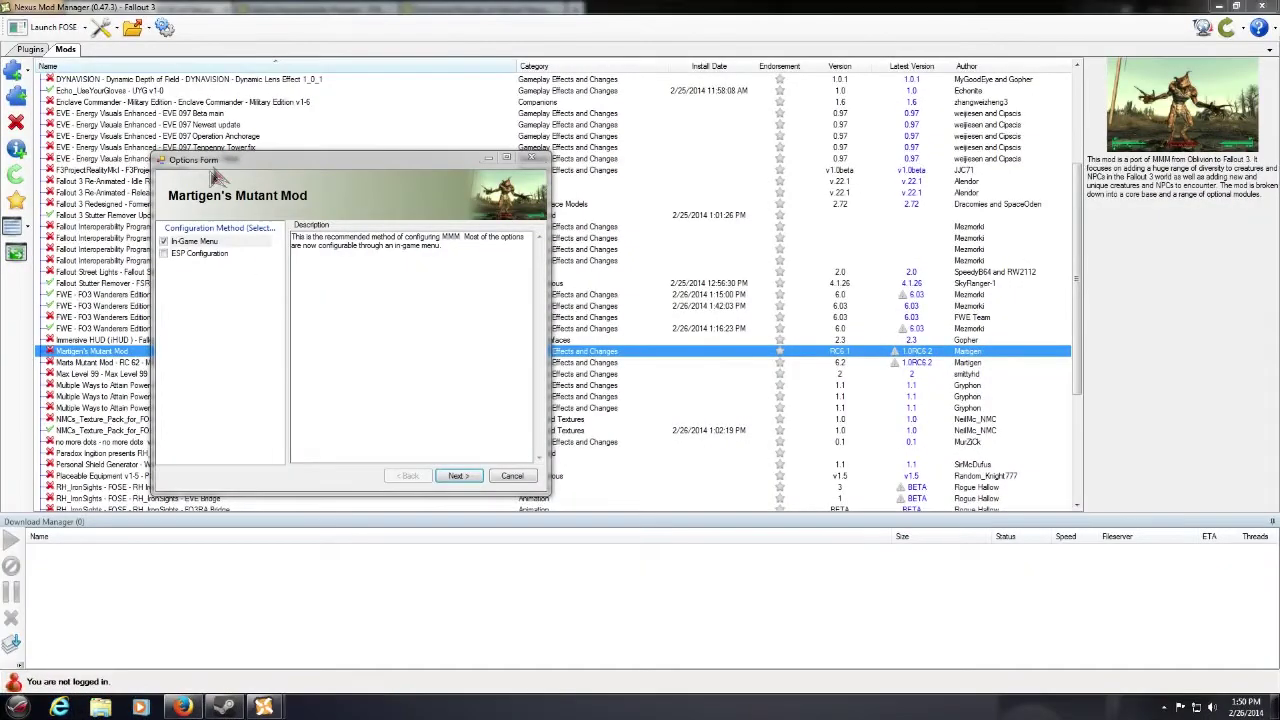
pyautogui.moveTo(224, 163); pyautogui.dragTo(449, 136)
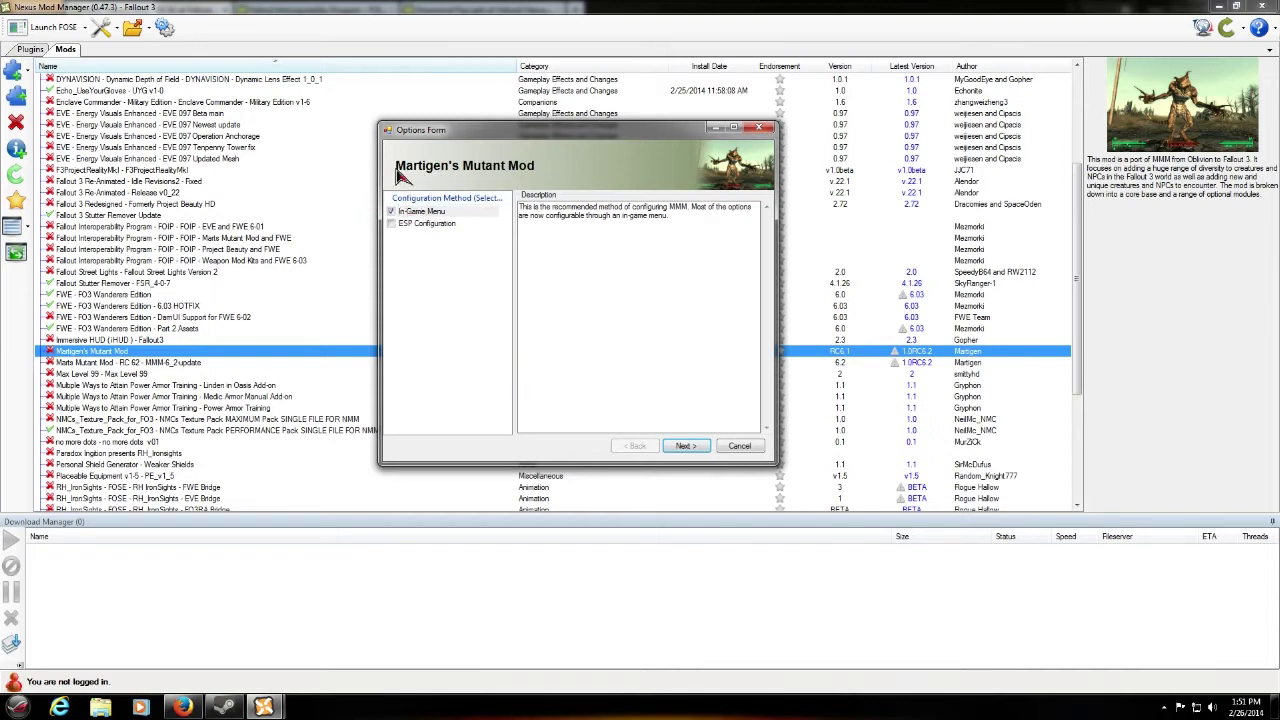
pyautogui.click(410, 225)
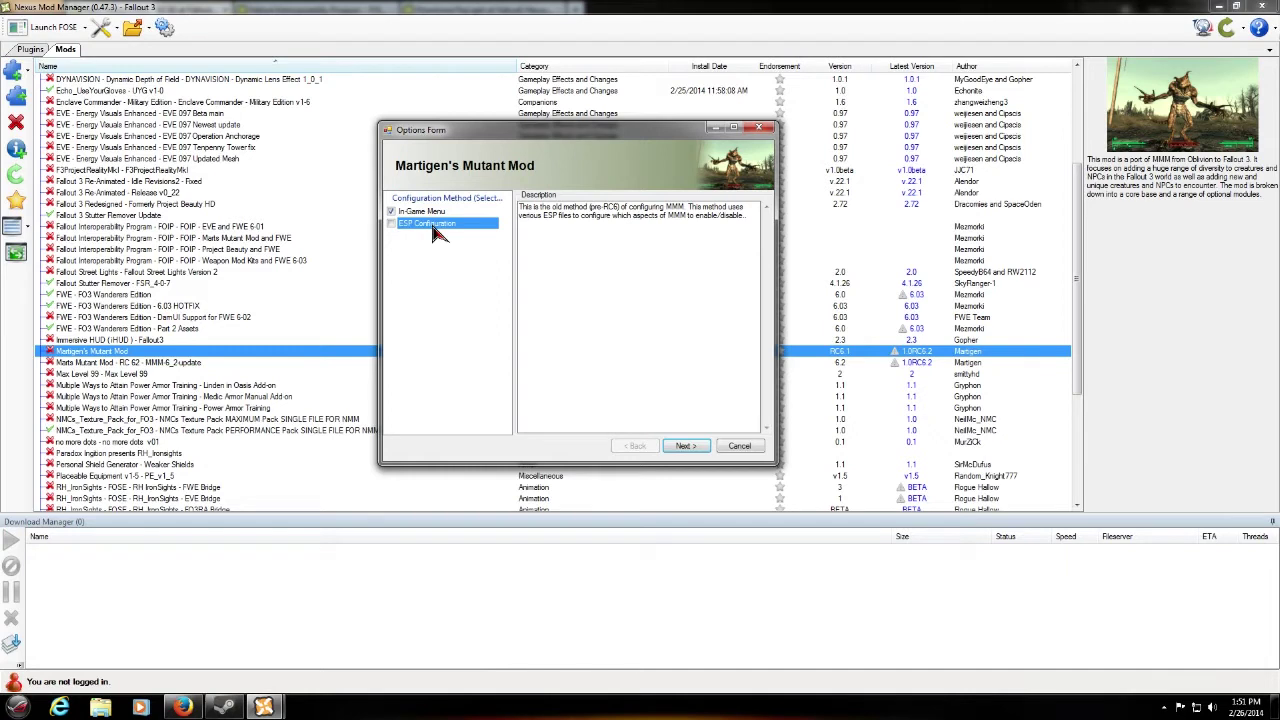
pyautogui.click(387, 211)
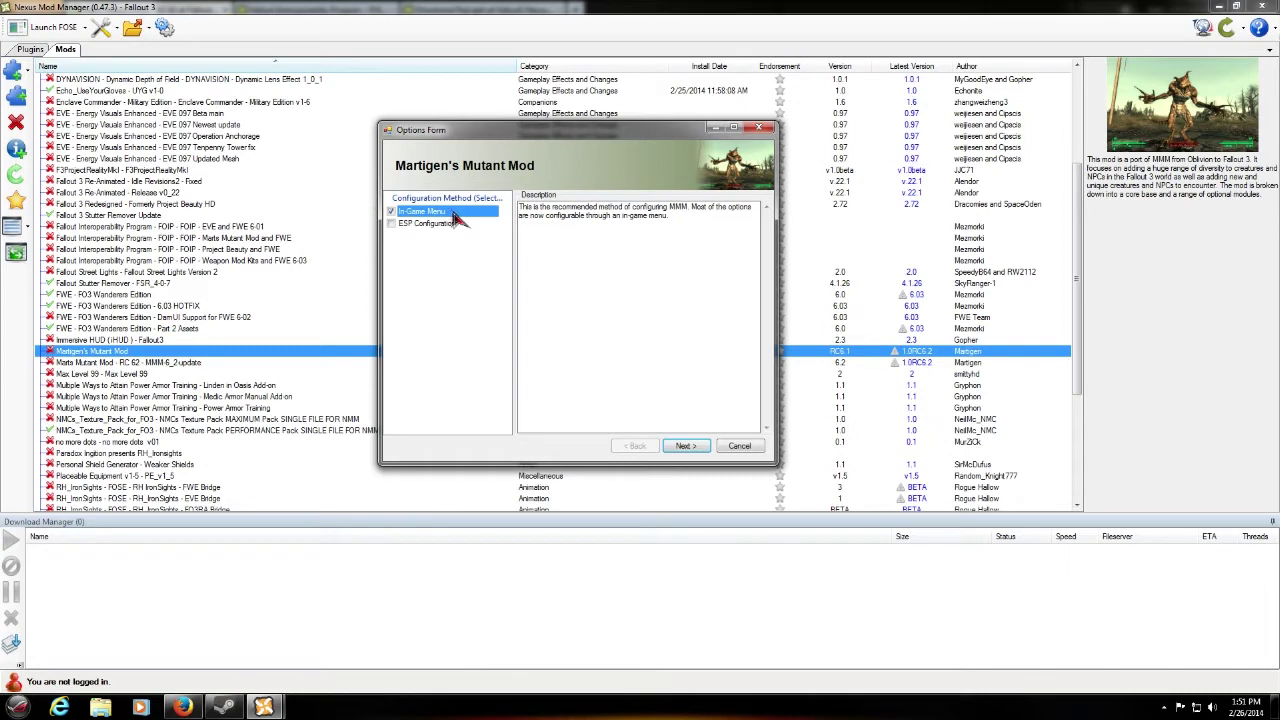
pyautogui.click(690, 449)
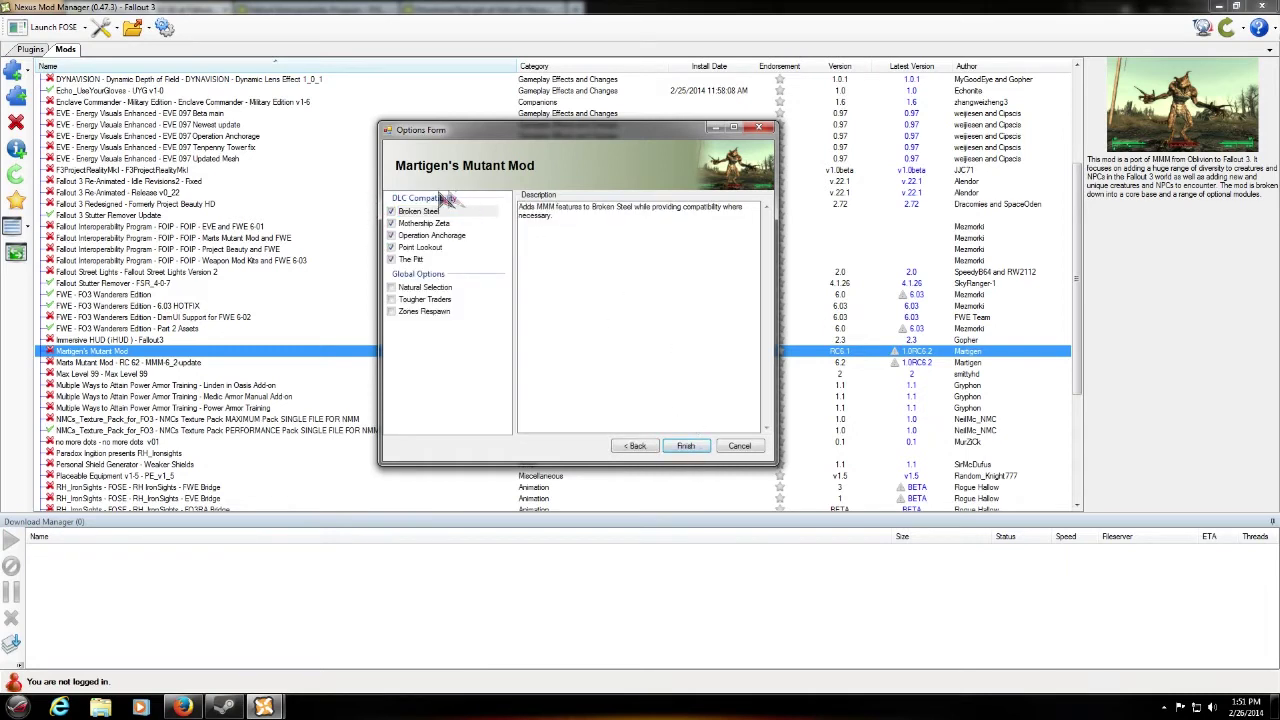
# Step: Read the Natural Selection, Tougher Traders and Zones Respawn descriptions, leave them disabled, and finish with all DLC compatibility options enabled
pyautogui.click(433, 289)
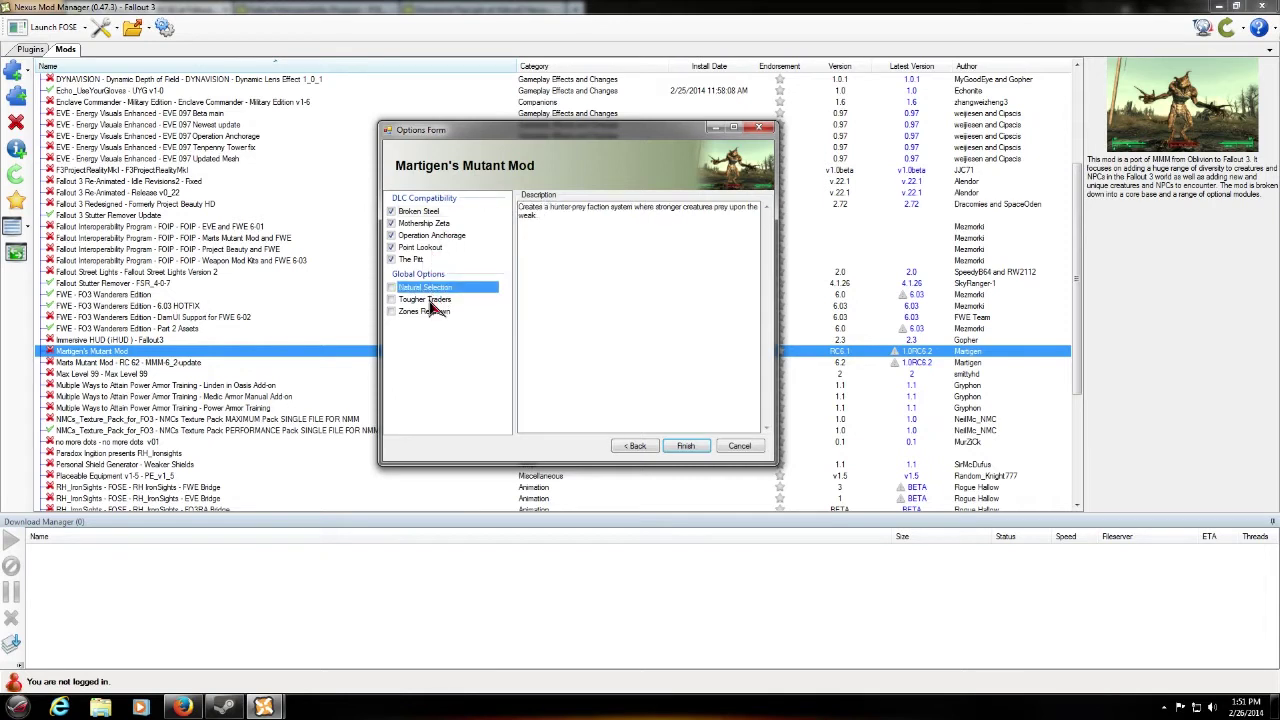
pyautogui.click(428, 315)
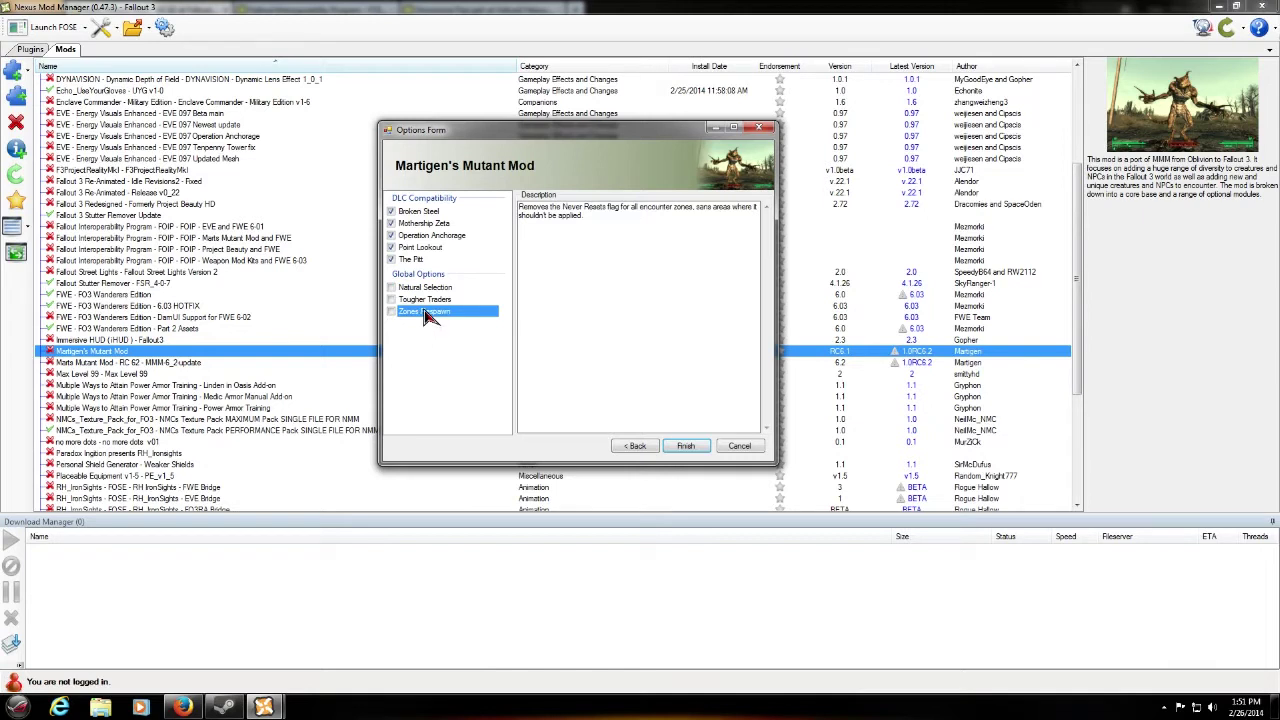
pyautogui.click(431, 289)
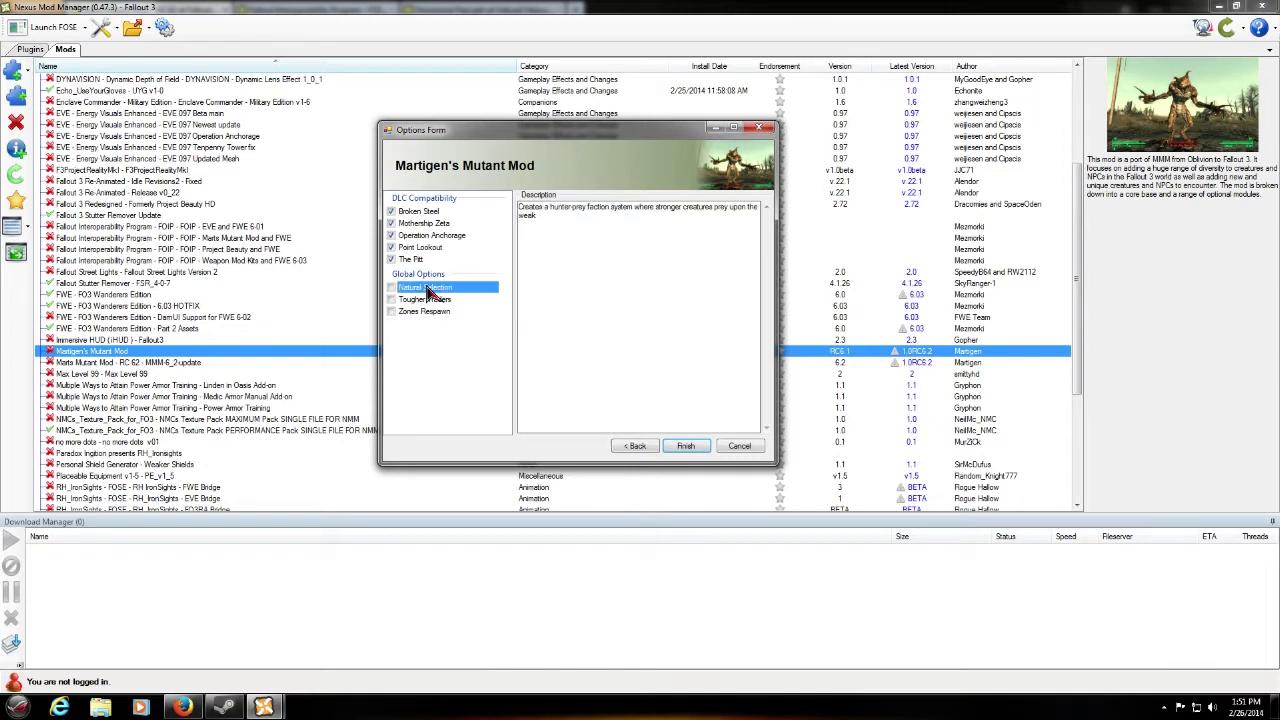
pyautogui.click(430, 300)
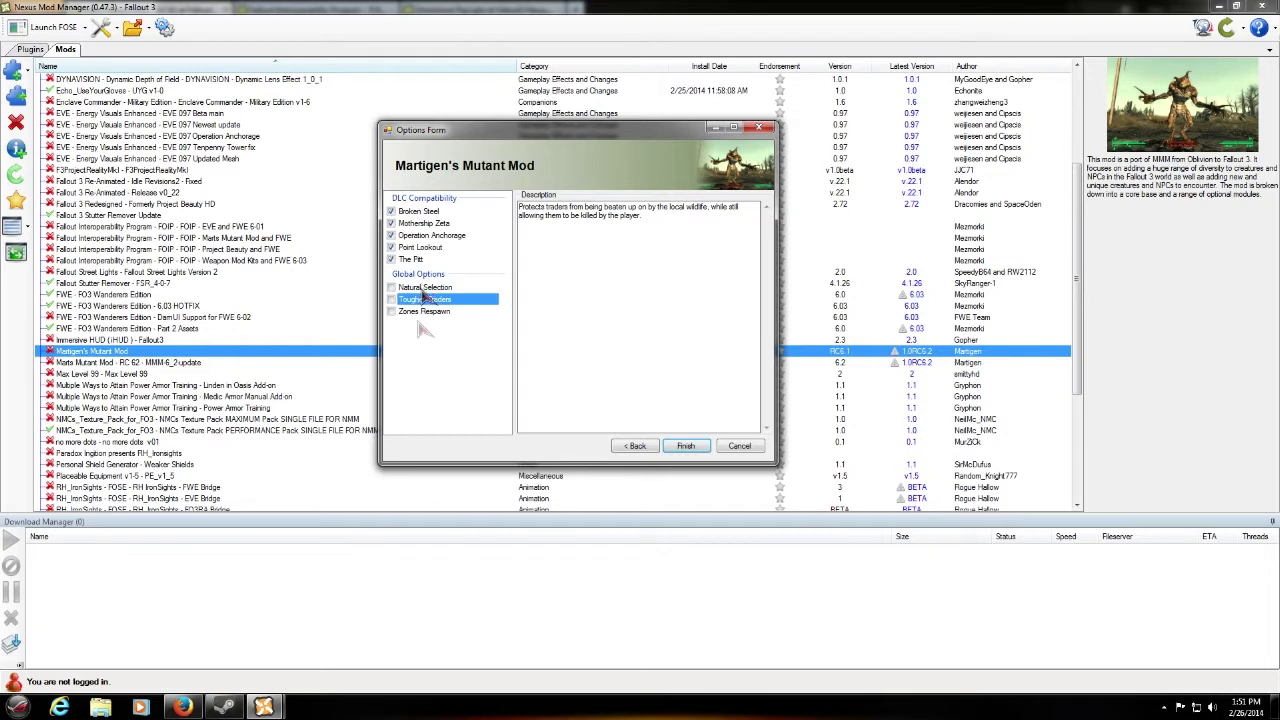
pyautogui.click(426, 289)
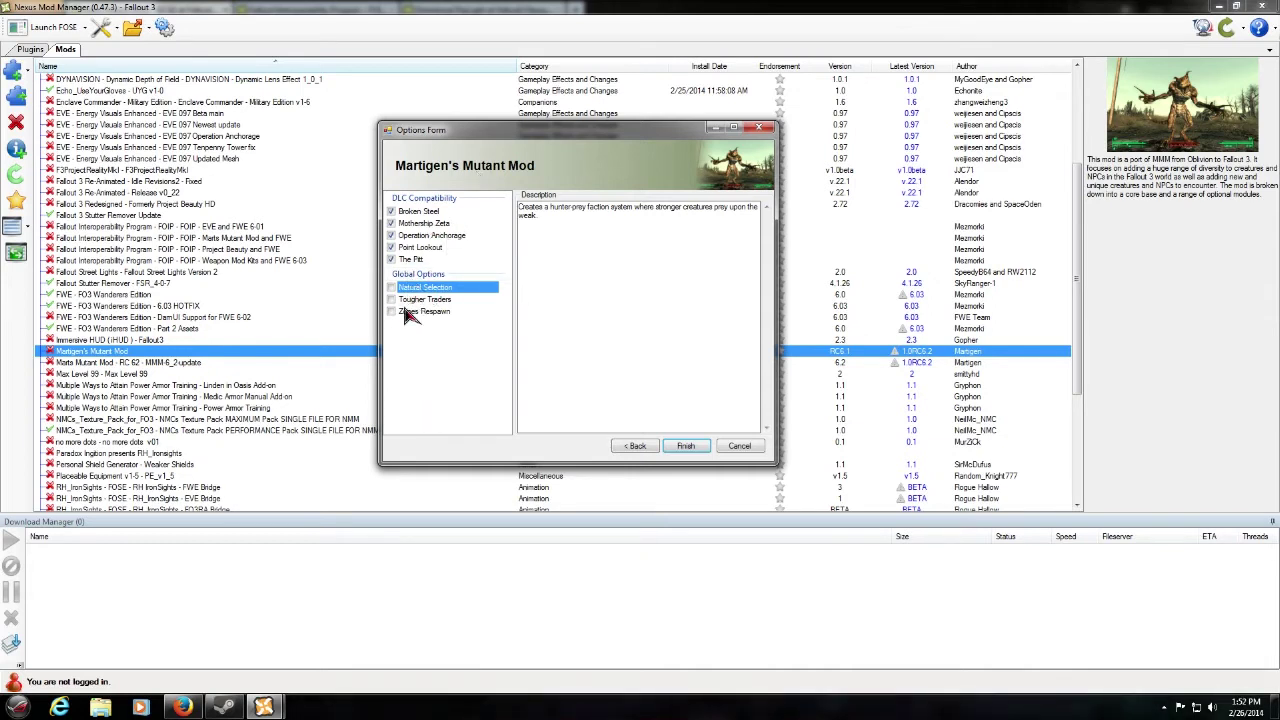
pyautogui.click(686, 447)
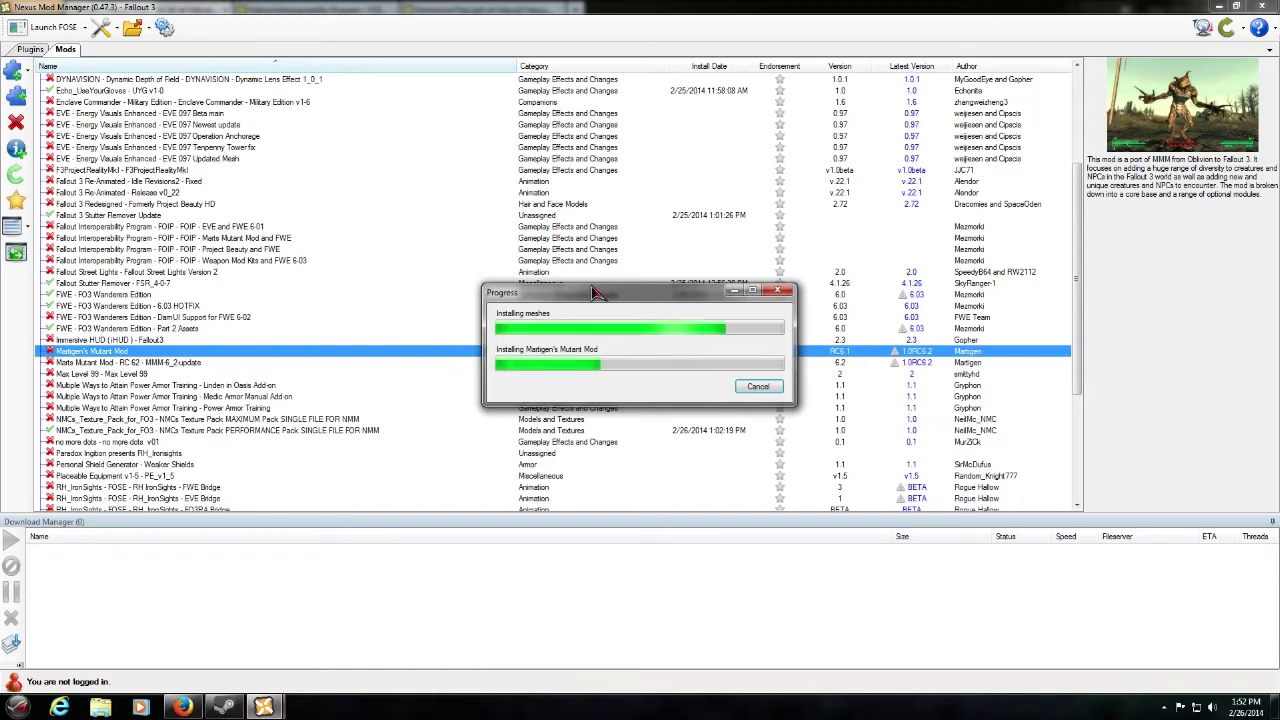
# Step: Allow Martigen's Mutant Mod to overwrite all conflicting files and complete its installation
pyautogui.click(460, 320)
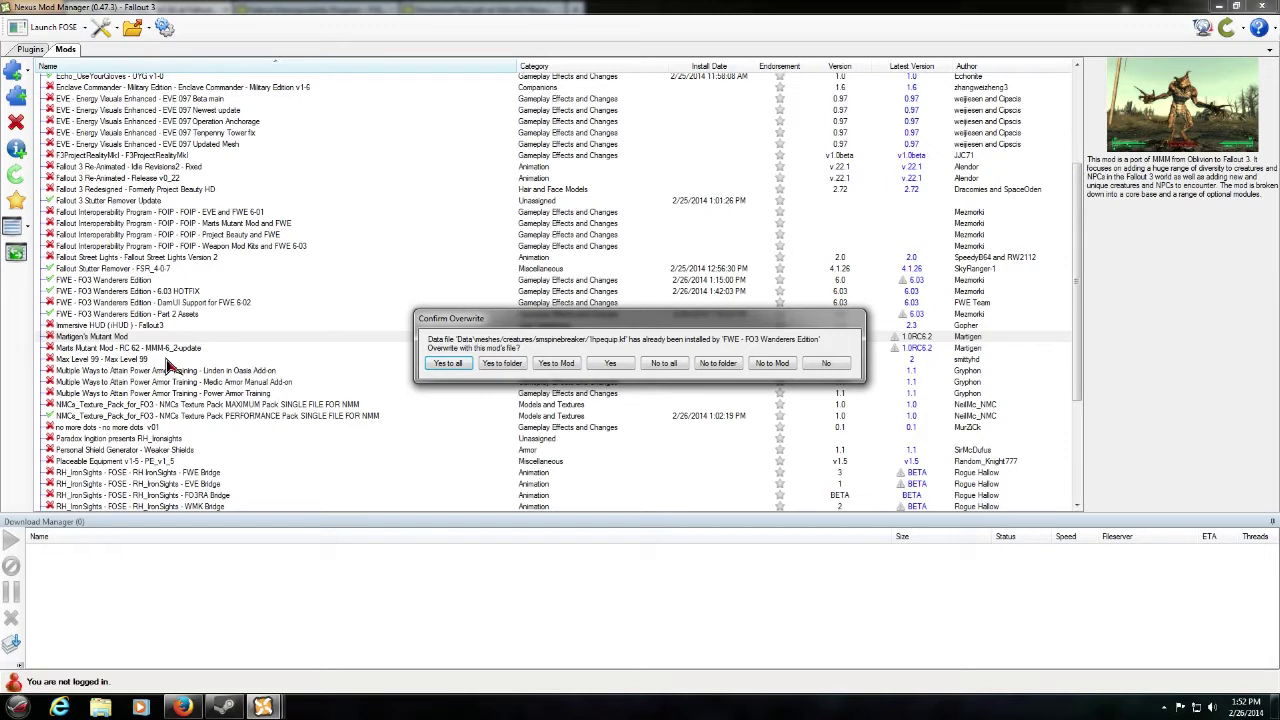
pyautogui.click(445, 366)
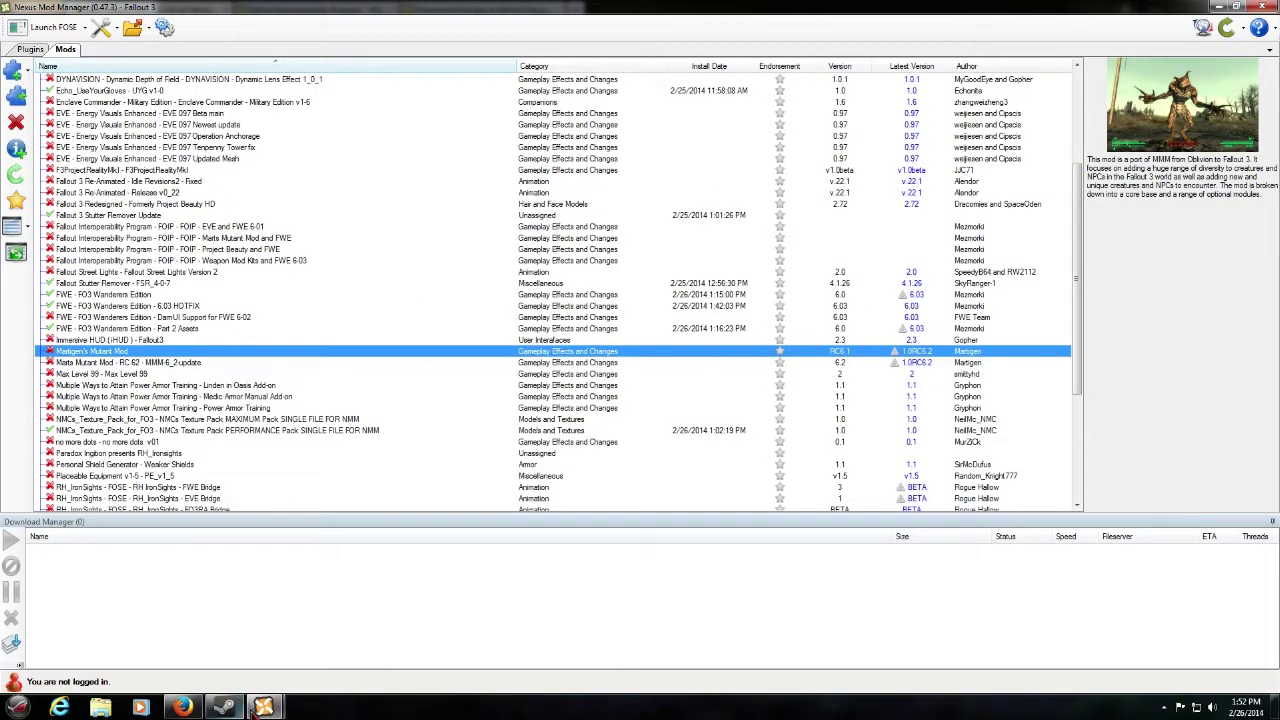
pyautogui.moveTo(264, 707)
pyautogui.click(340, 640)
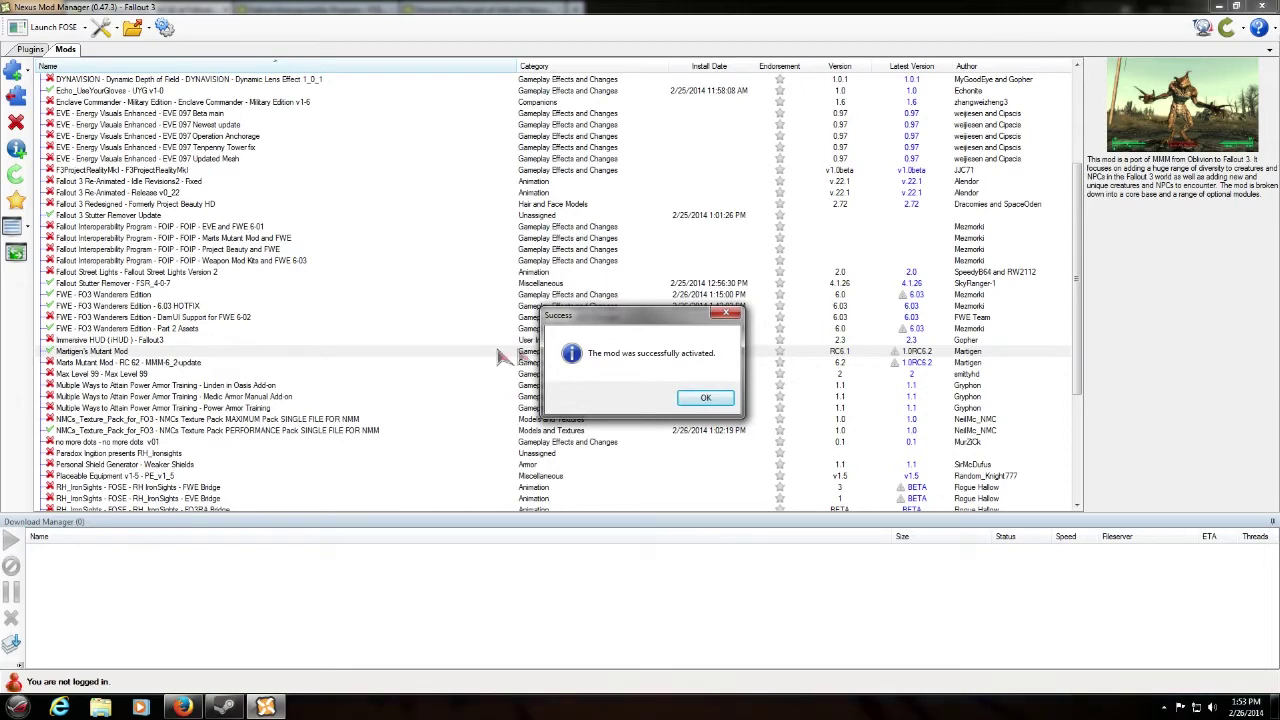
pyautogui.click(703, 400)
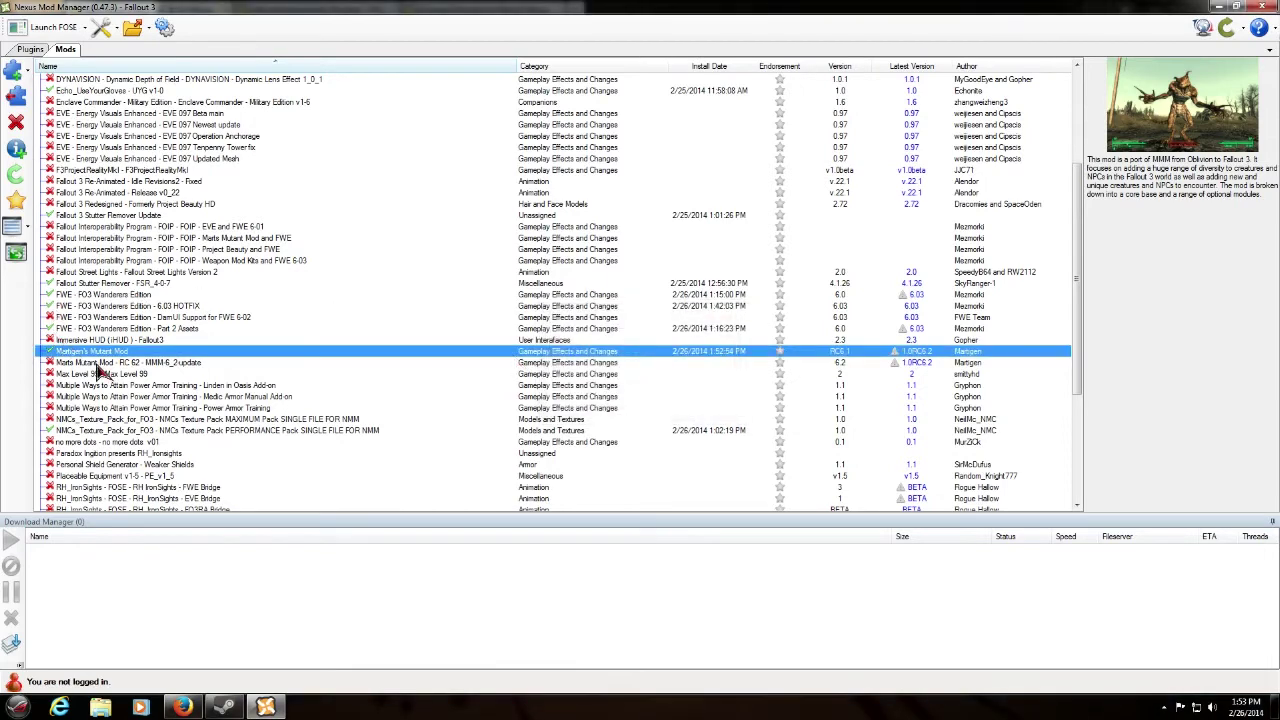
# Step: Install MMM-6_2-update normally instead of as an upgrade, overwriting all existing files, and show the plugin load order
pyautogui.click(80, 364)
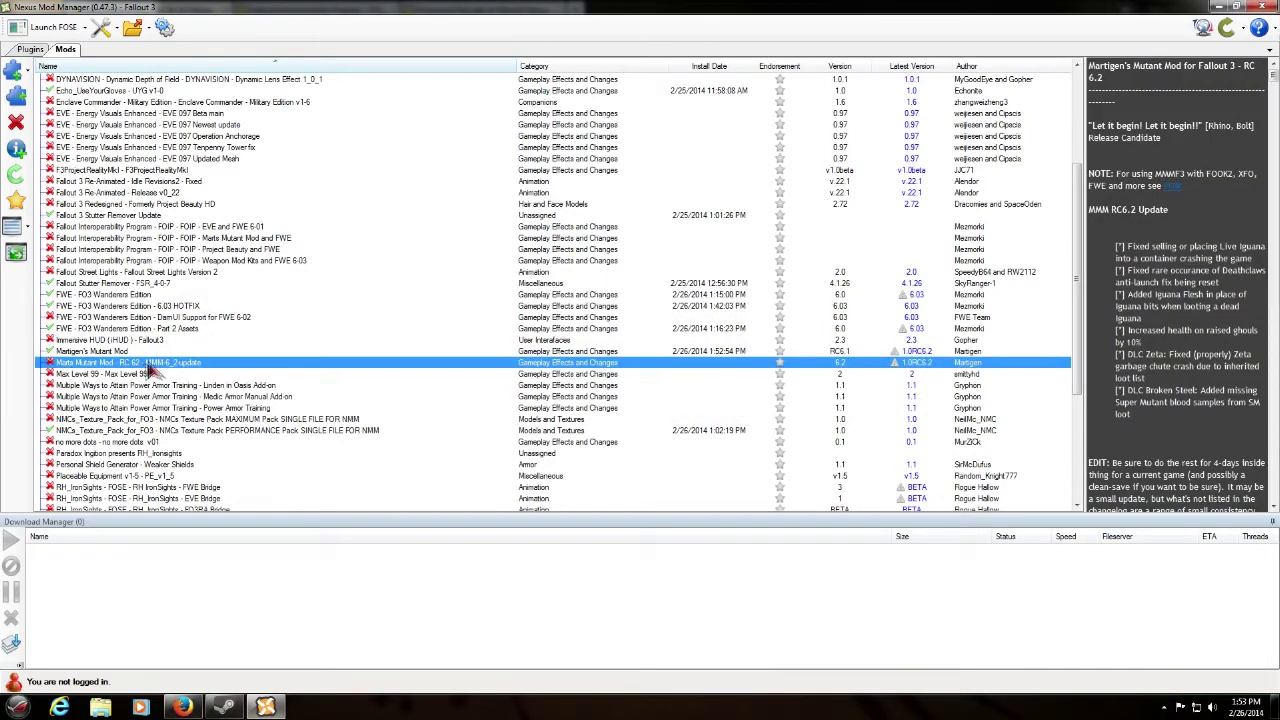
pyautogui.click(17, 103)
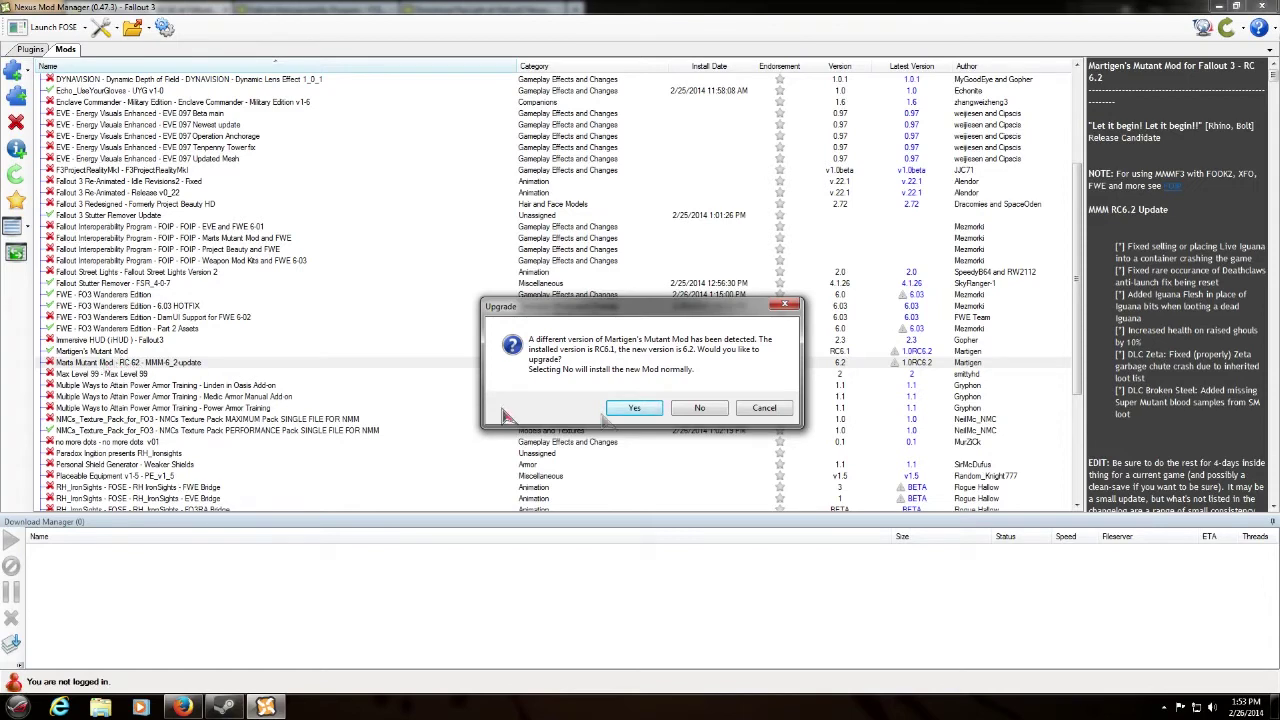
pyautogui.click(700, 410)
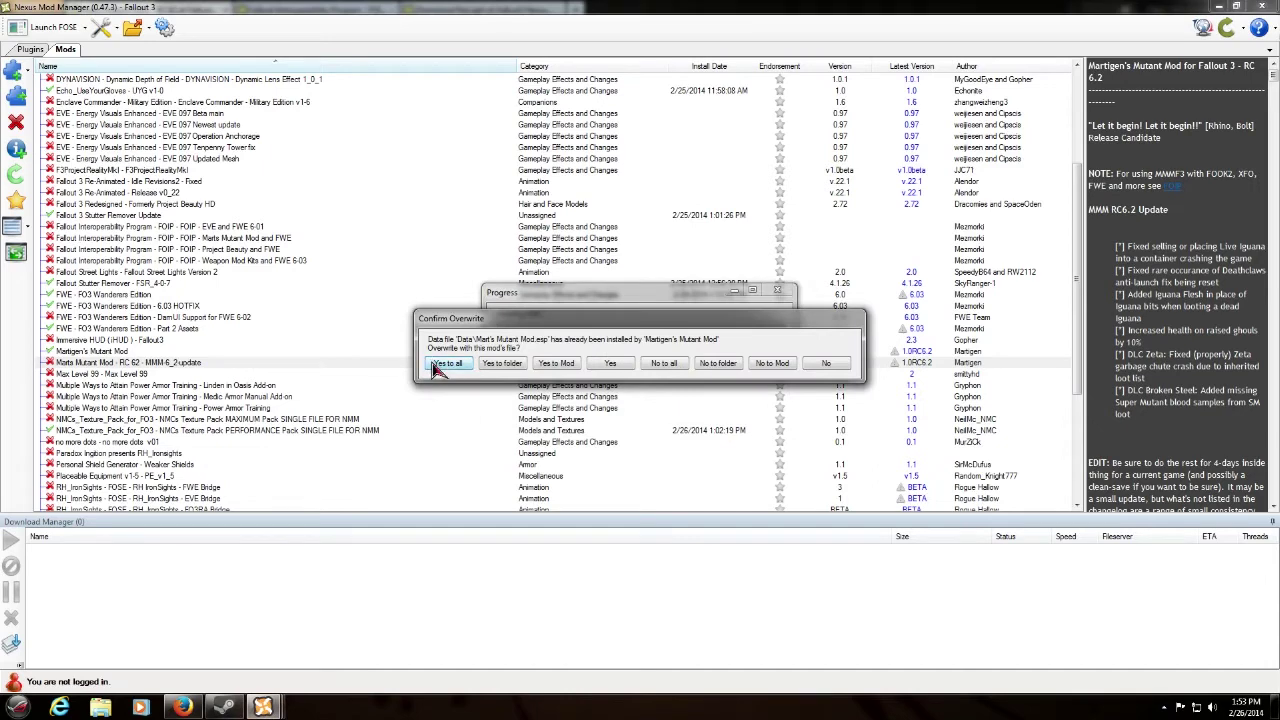
pyautogui.click(445, 366)
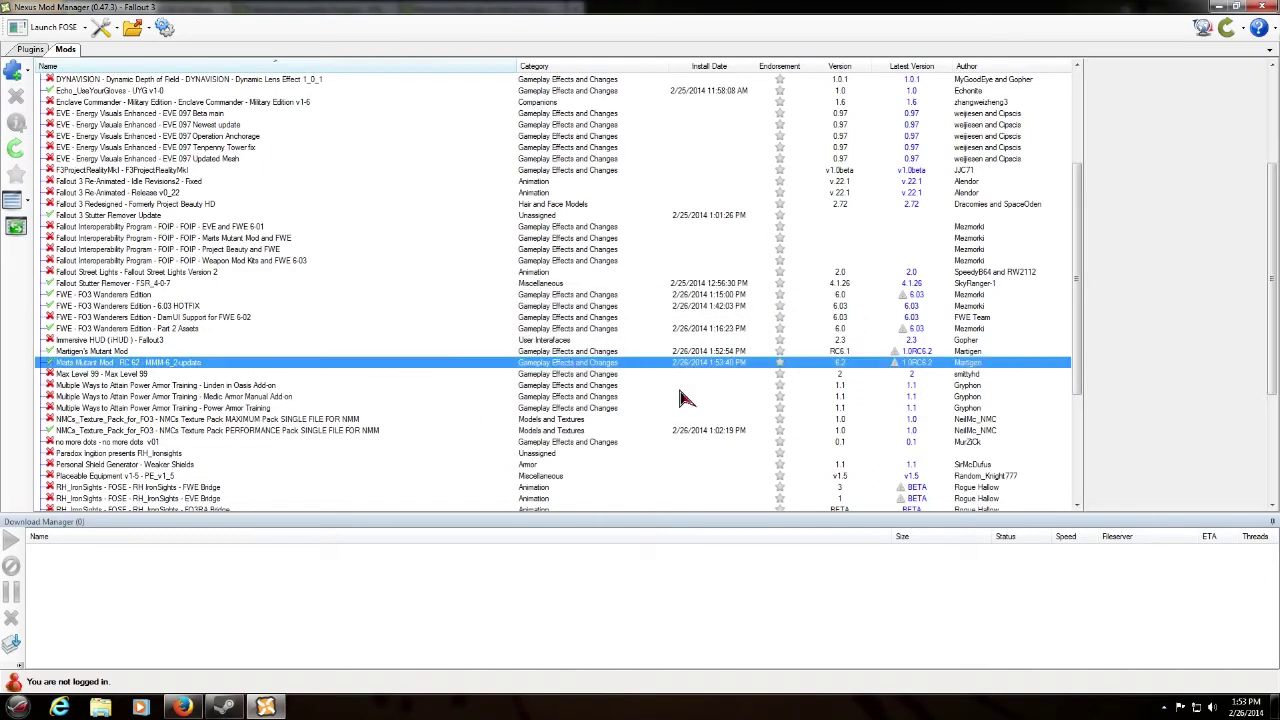
pyautogui.click(688, 398)
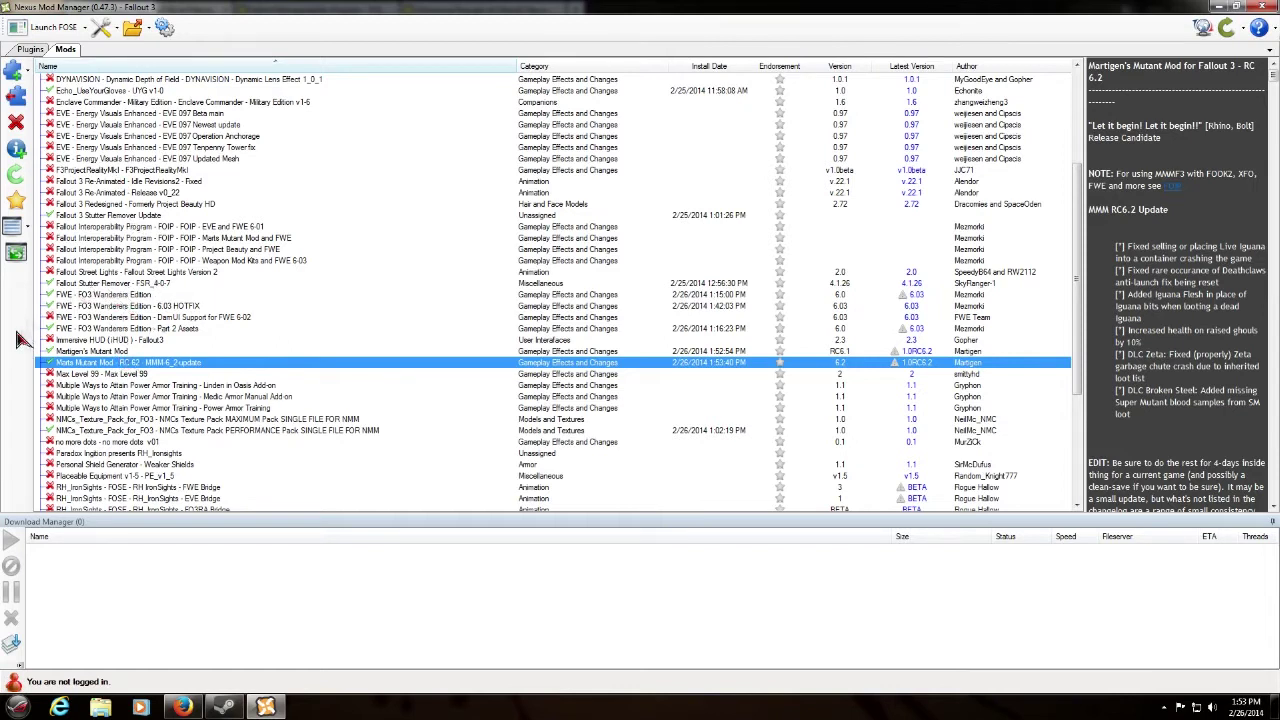
pyautogui.click(30, 49)
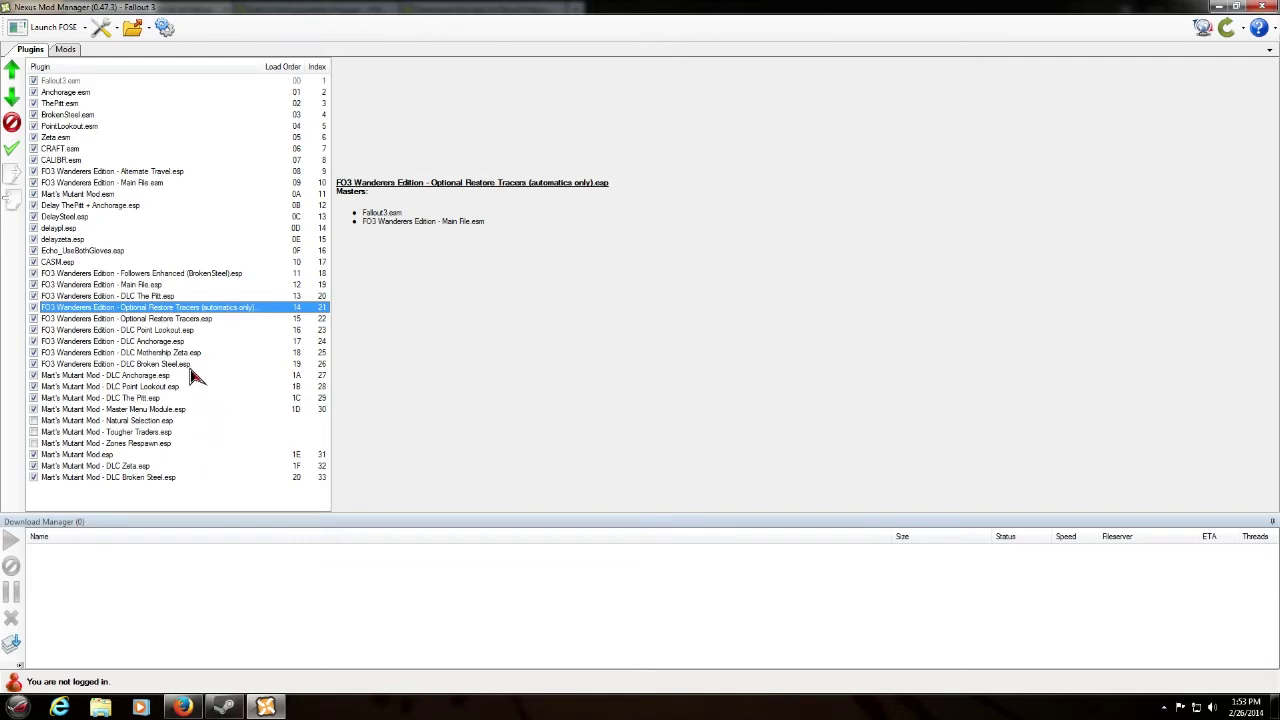
# Step: Switch to Firefox and examine the downloadable compatibility patches on the Fallout Interoperability Program - FOIP page
pyautogui.click(195, 708)
pyautogui.click(272, 12)
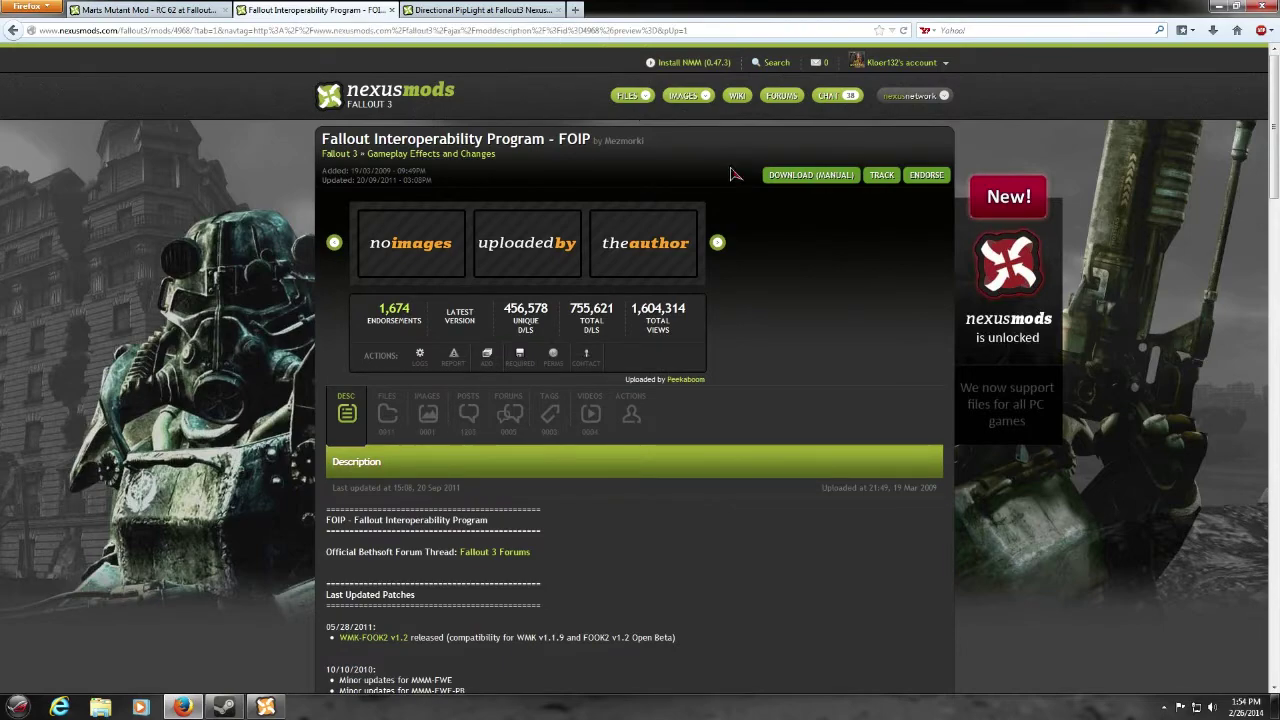
pyautogui.scroll(-4, 222, 500)
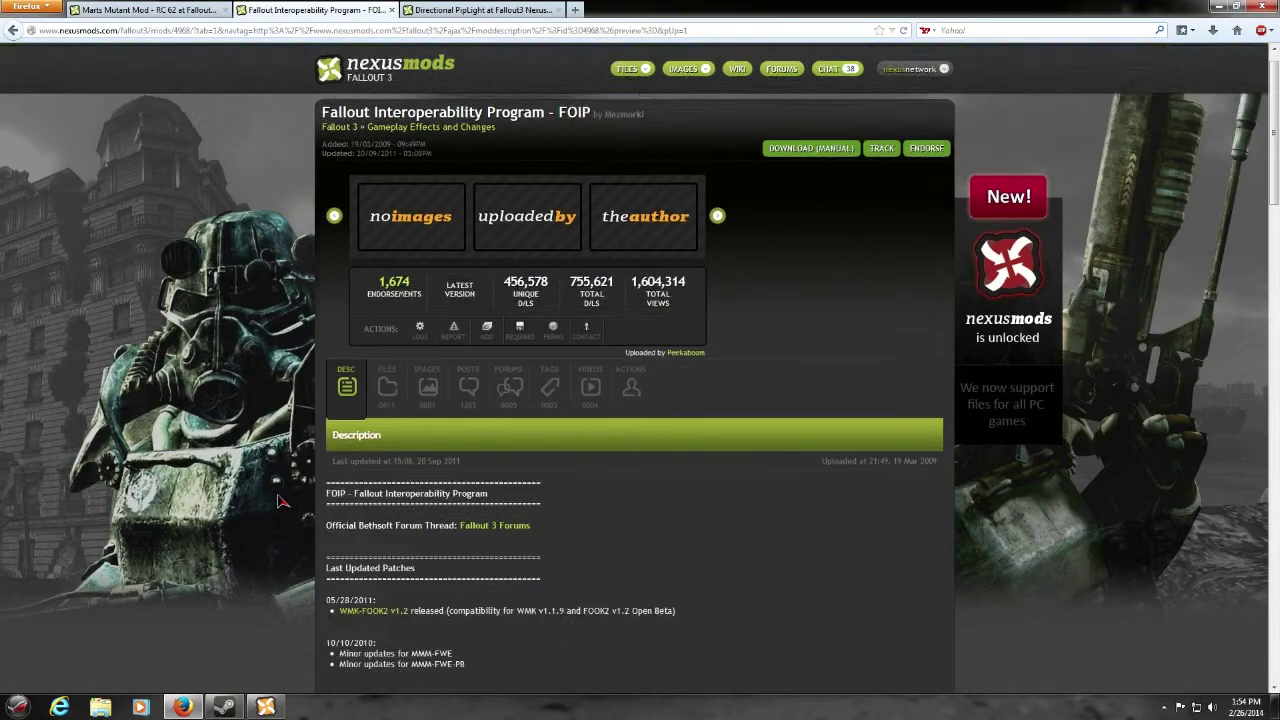
pyautogui.scroll(3, 368, 340)
pyautogui.click(388, 262)
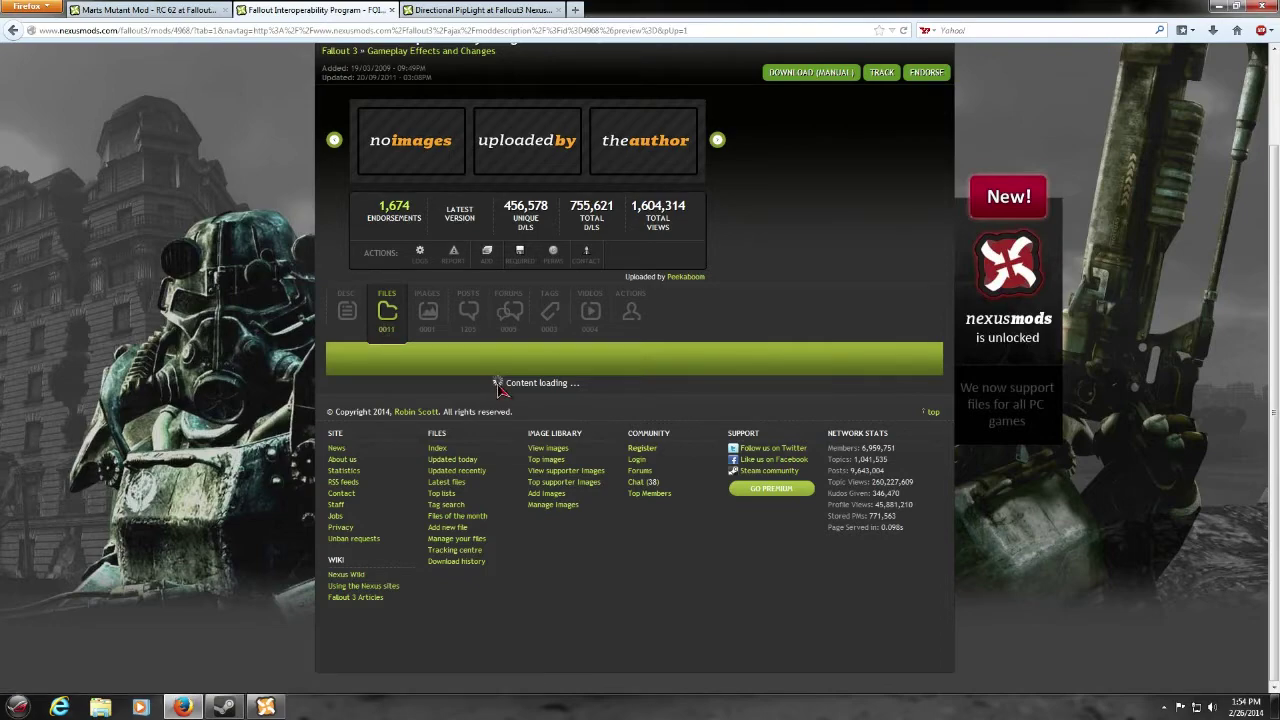
pyautogui.scroll(-5, 275, 445)
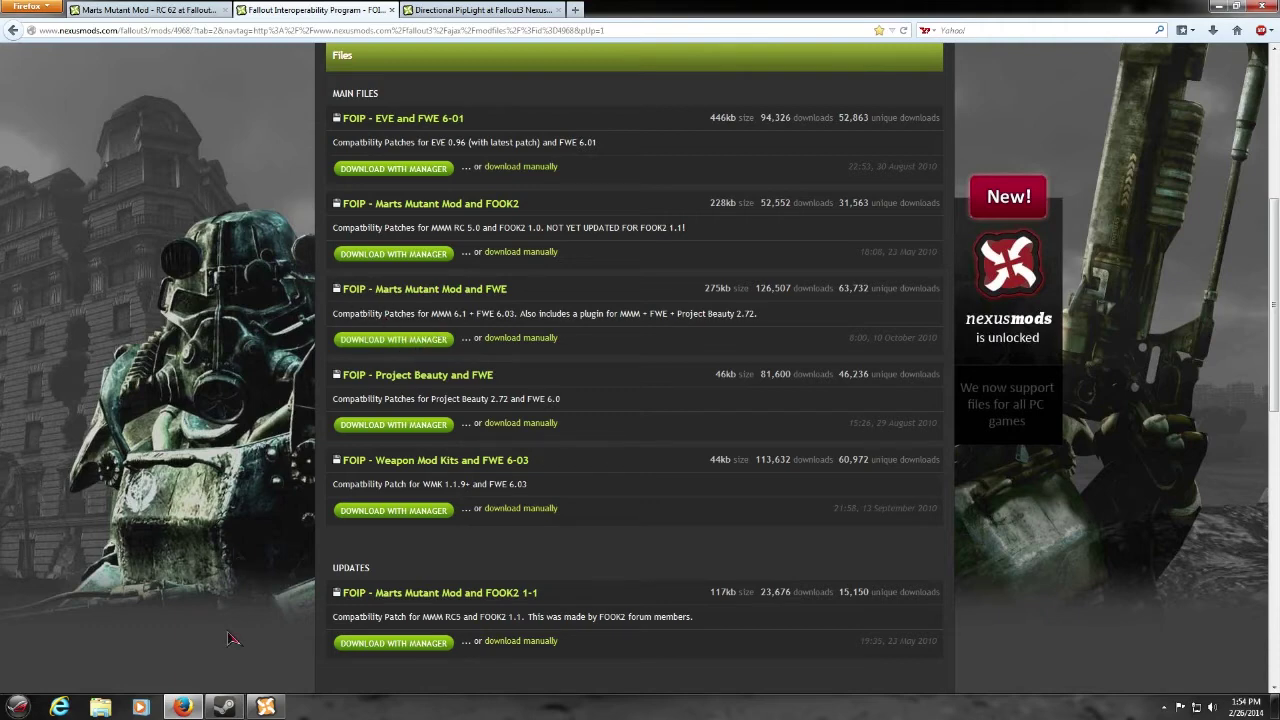
# Step: Switch to Nexus Mod Manager and activate the mod FOIP - Marts Mutant Mod and FWE
pyautogui.click(265, 707)
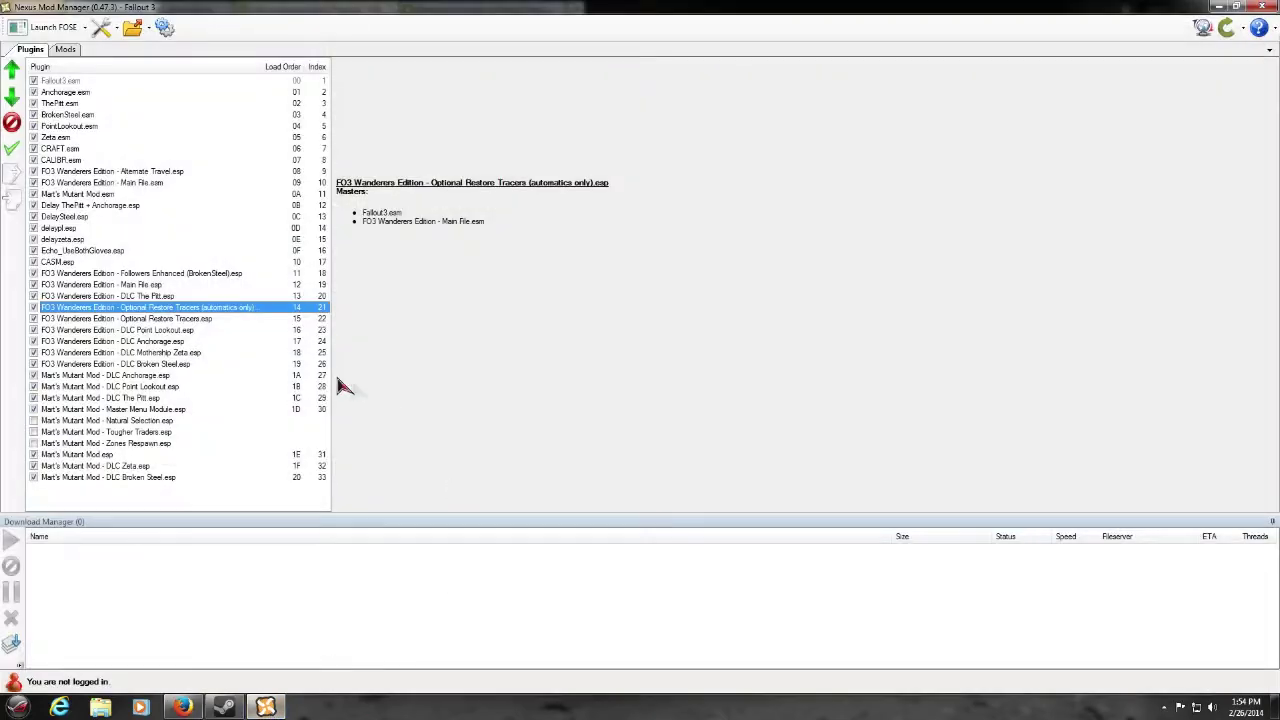
pyautogui.click(72, 50)
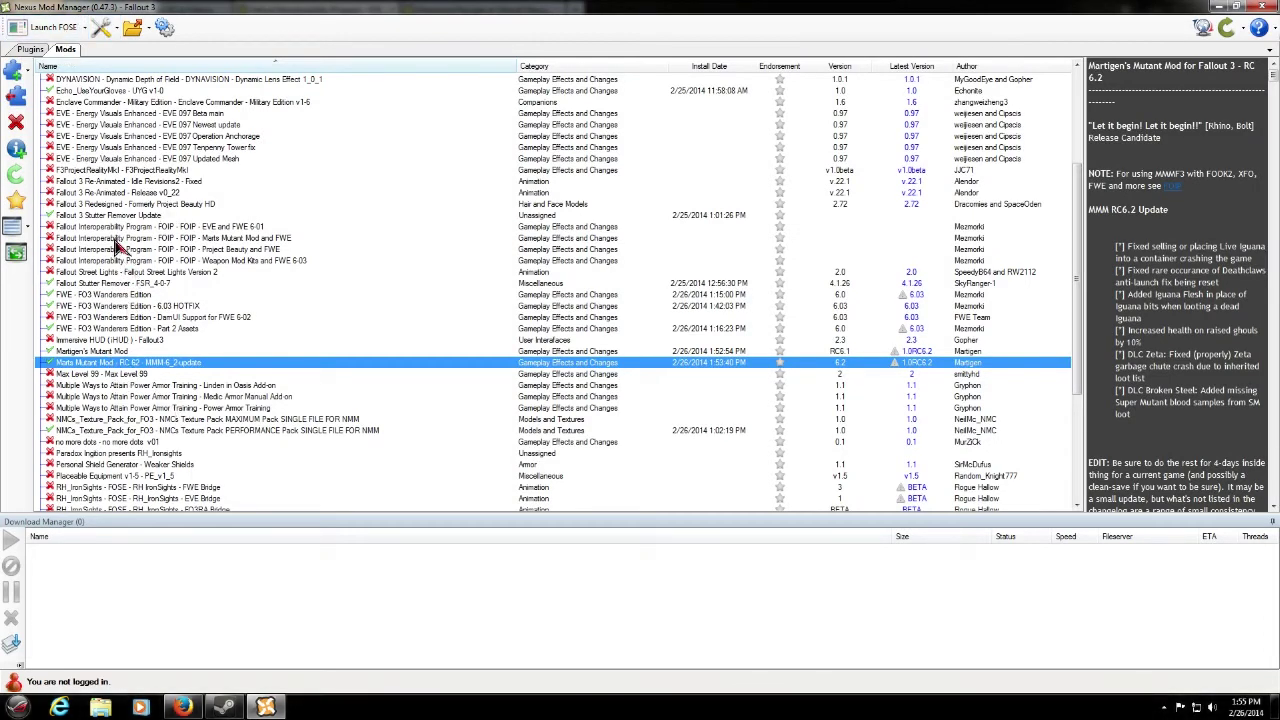
pyautogui.click(220, 240)
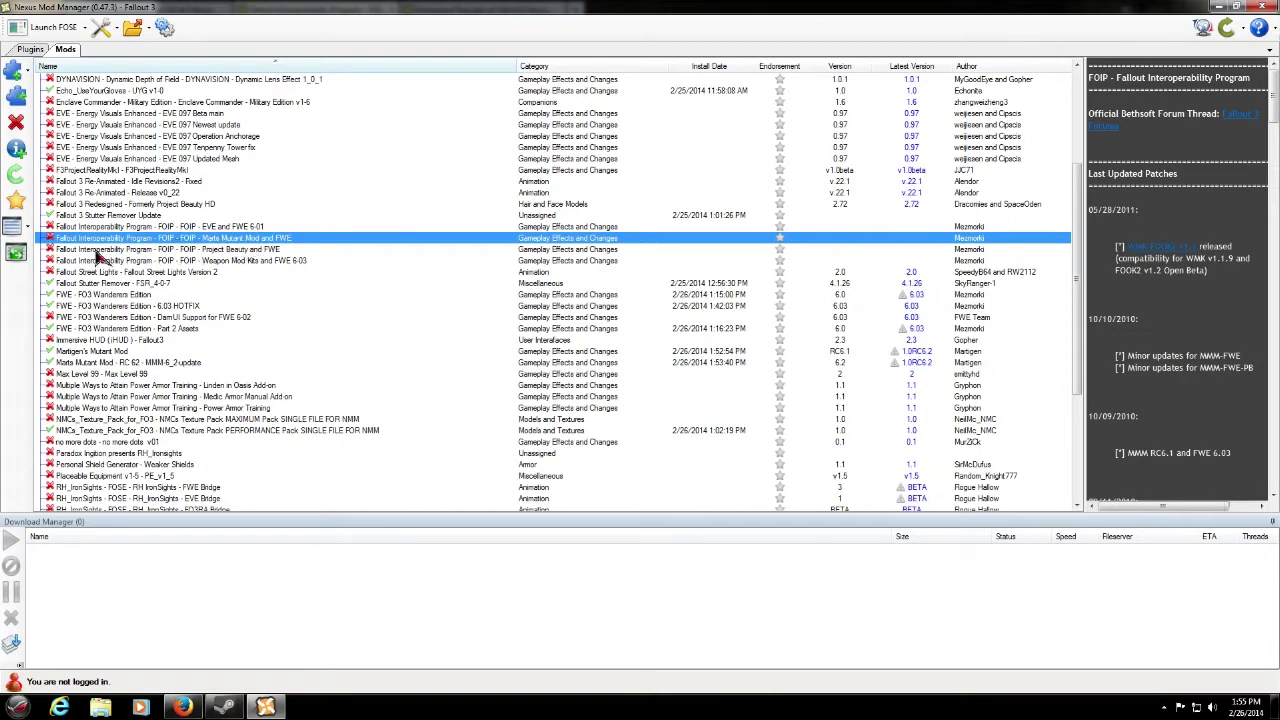
pyautogui.click(20, 97)
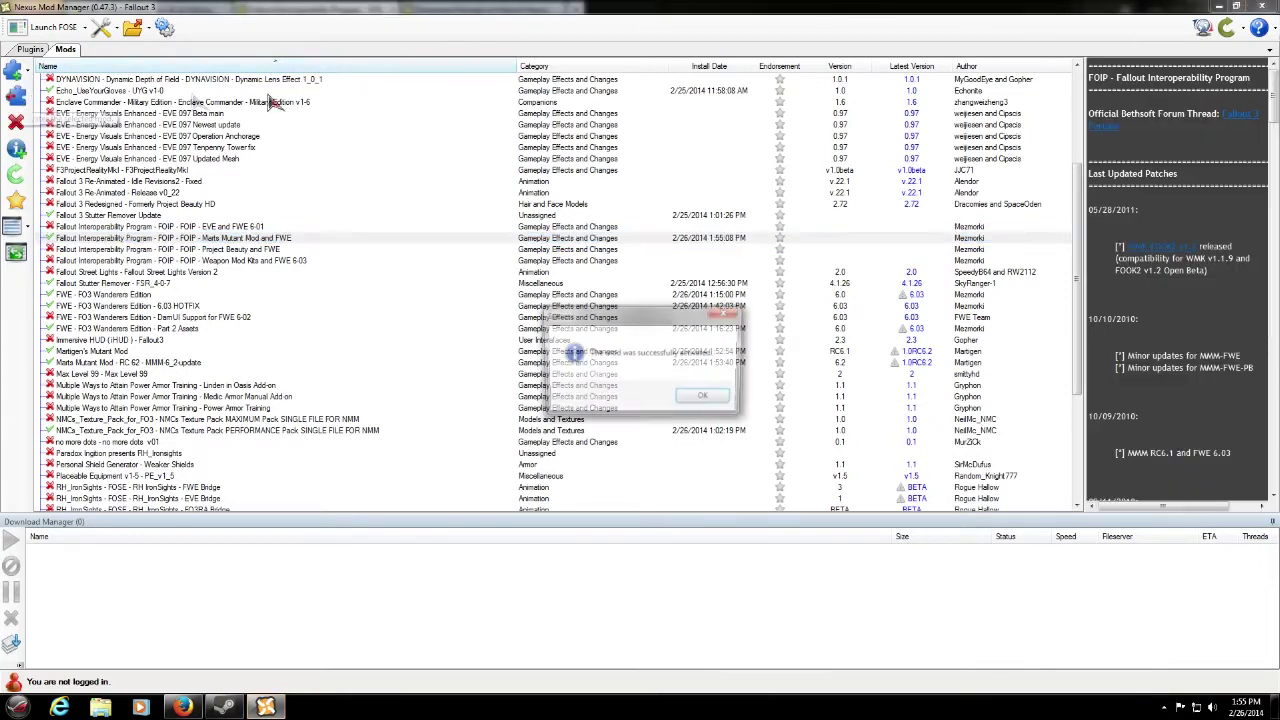
pyautogui.click(706, 399)
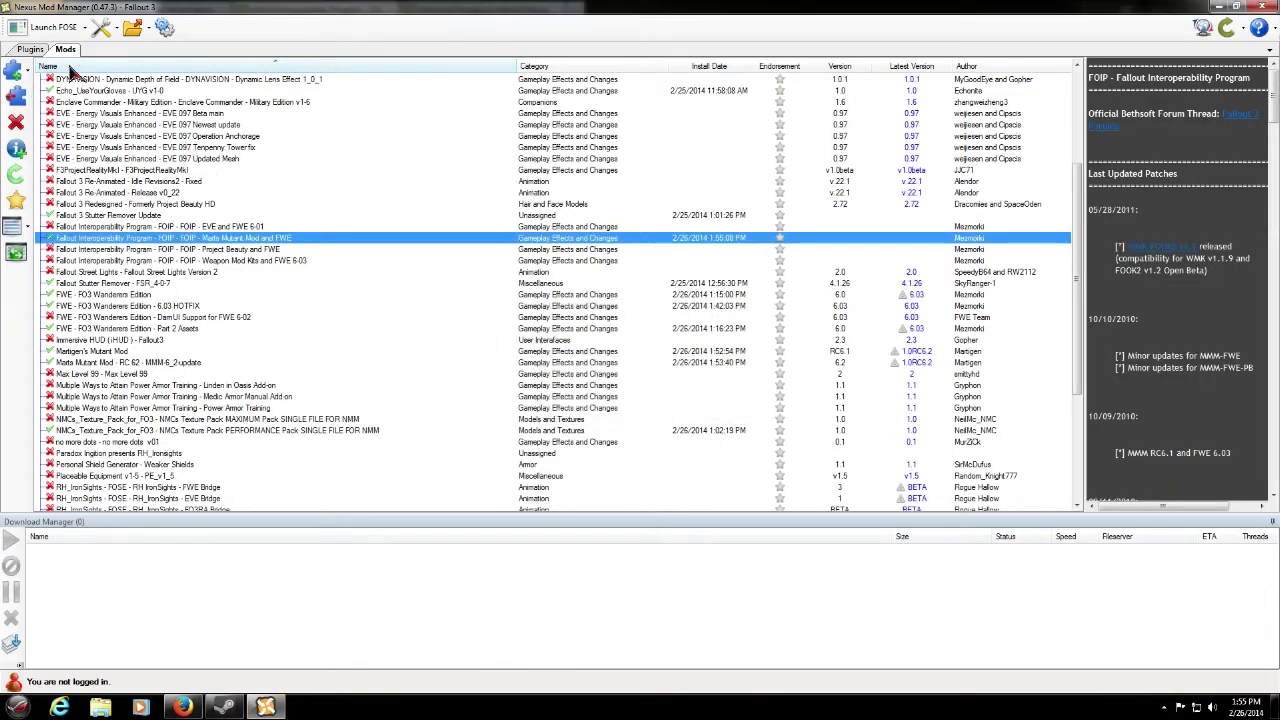
# Step: Compare the details of the newly added FWE Master Release patch plugins and disable Mart's Mutant Mod - FWE Master Release.esp
pyautogui.click(31, 49)
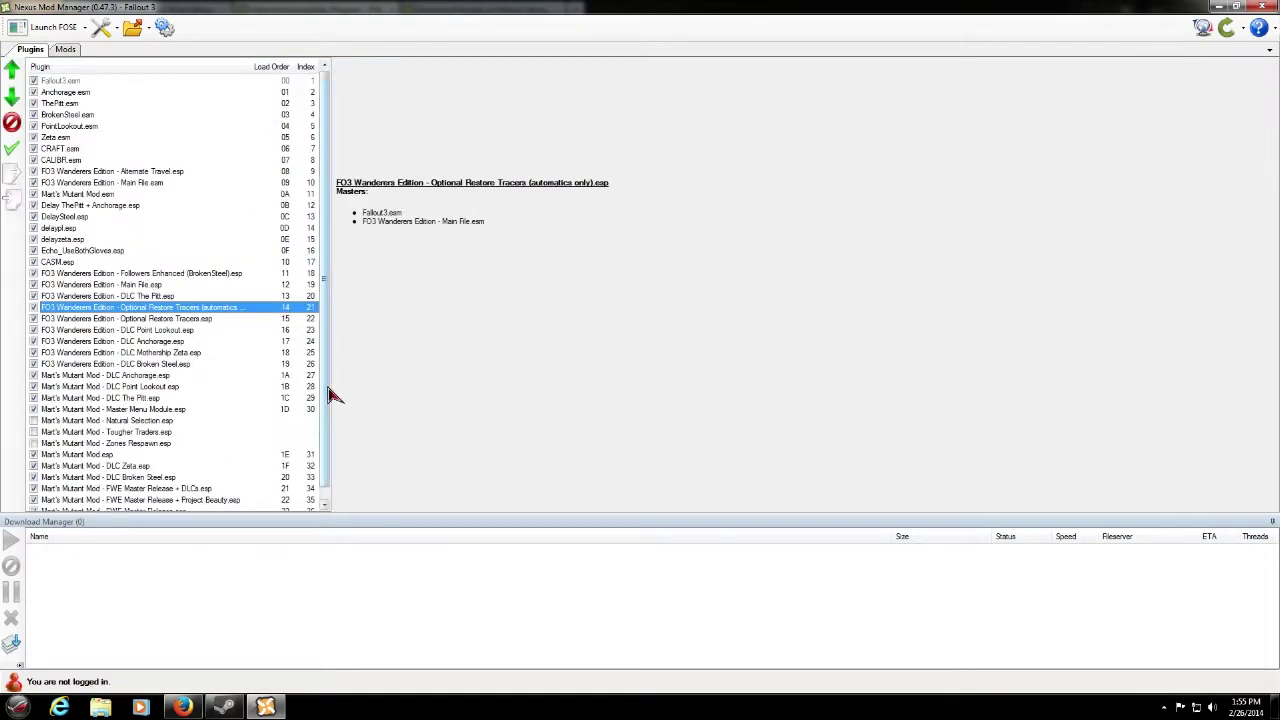
pyautogui.scroll(-1, 325, 425)
pyautogui.click(150, 479)
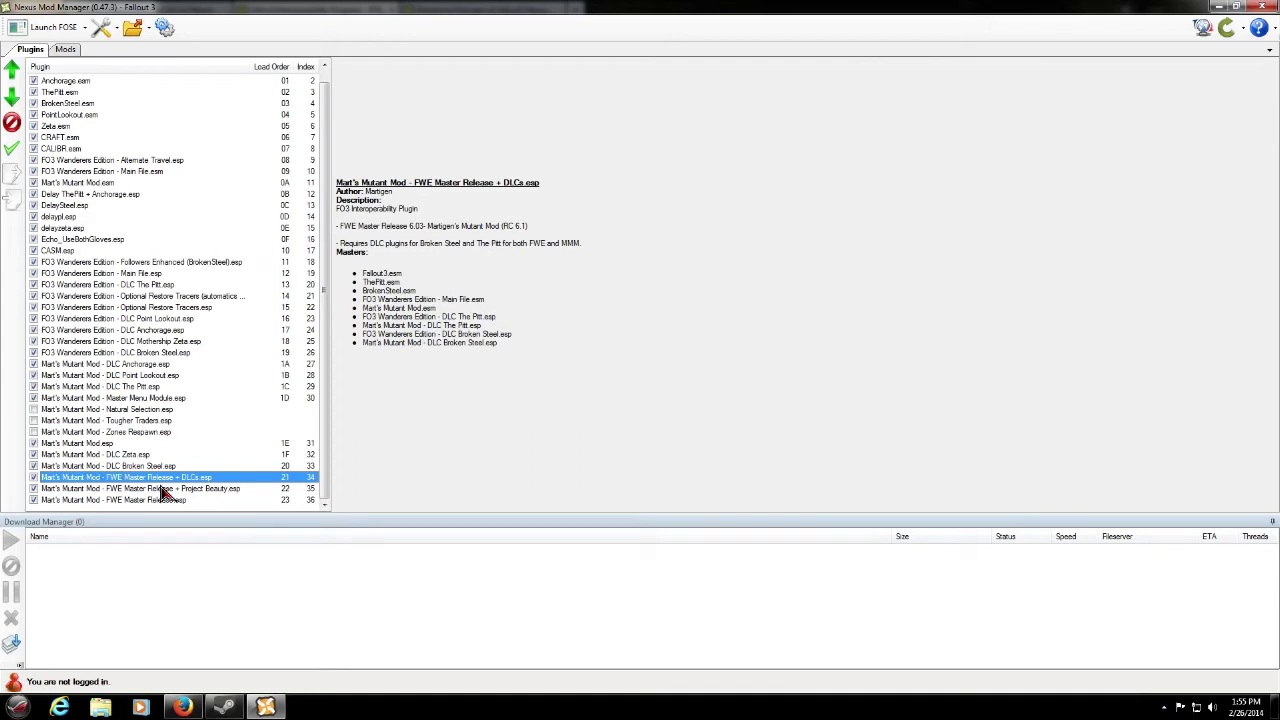
pyautogui.click(134, 489)
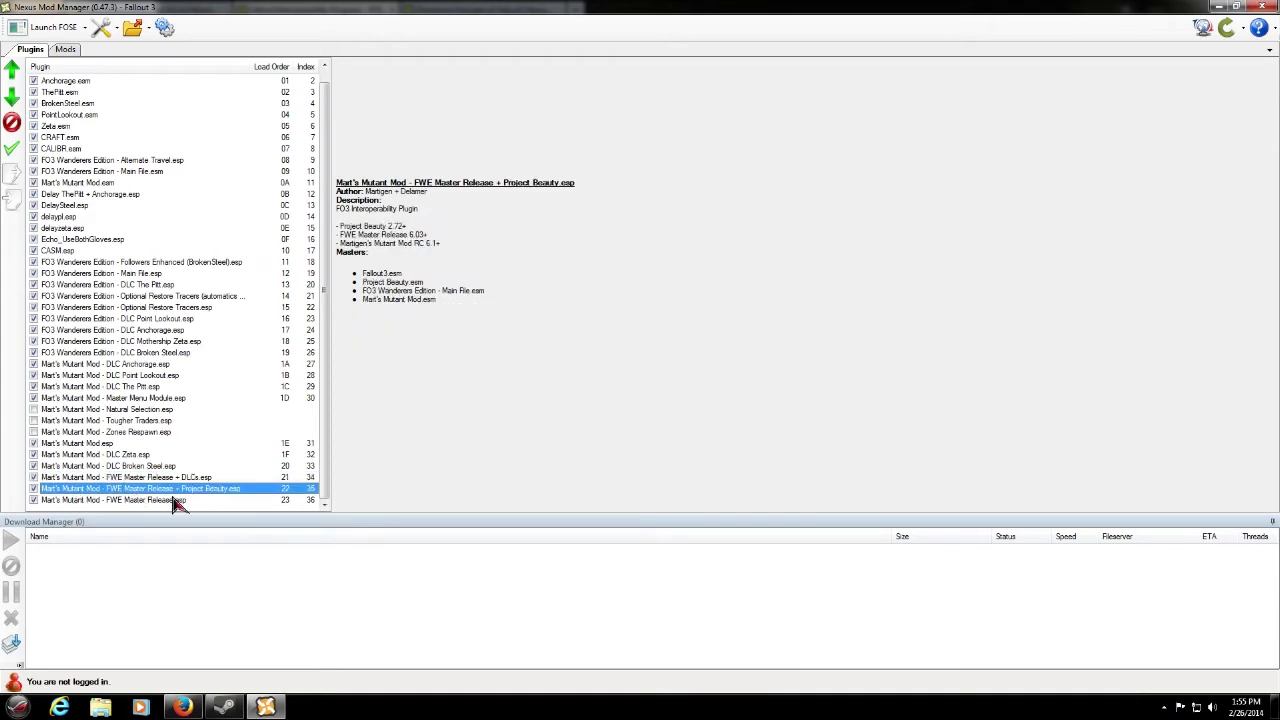
pyautogui.click(119, 501)
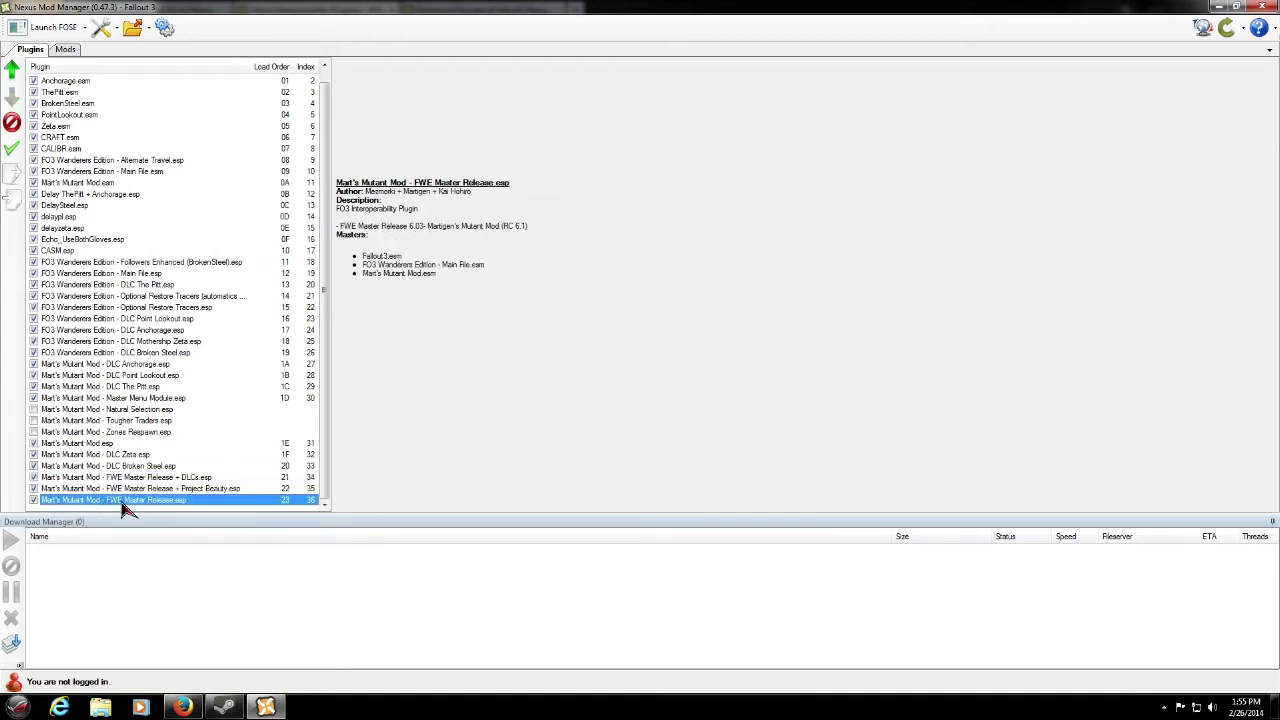
pyautogui.click(33, 500)
pyautogui.click(98, 479)
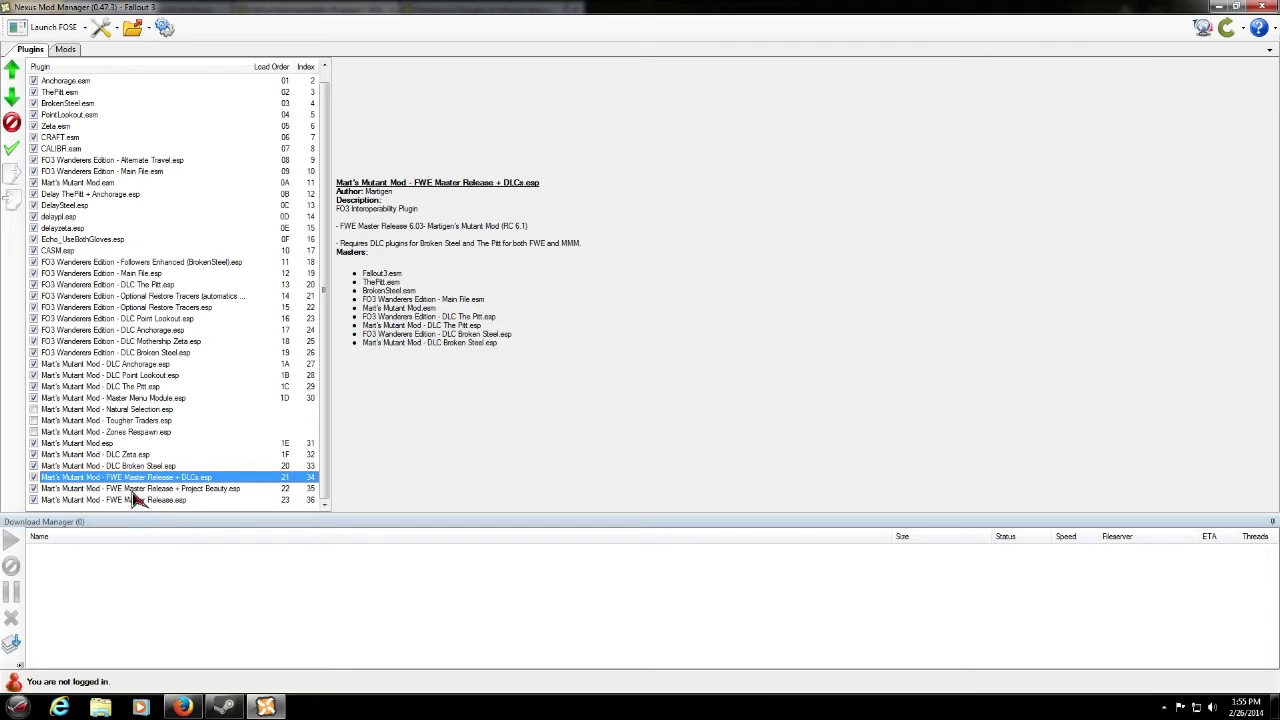
pyautogui.click(162, 501)
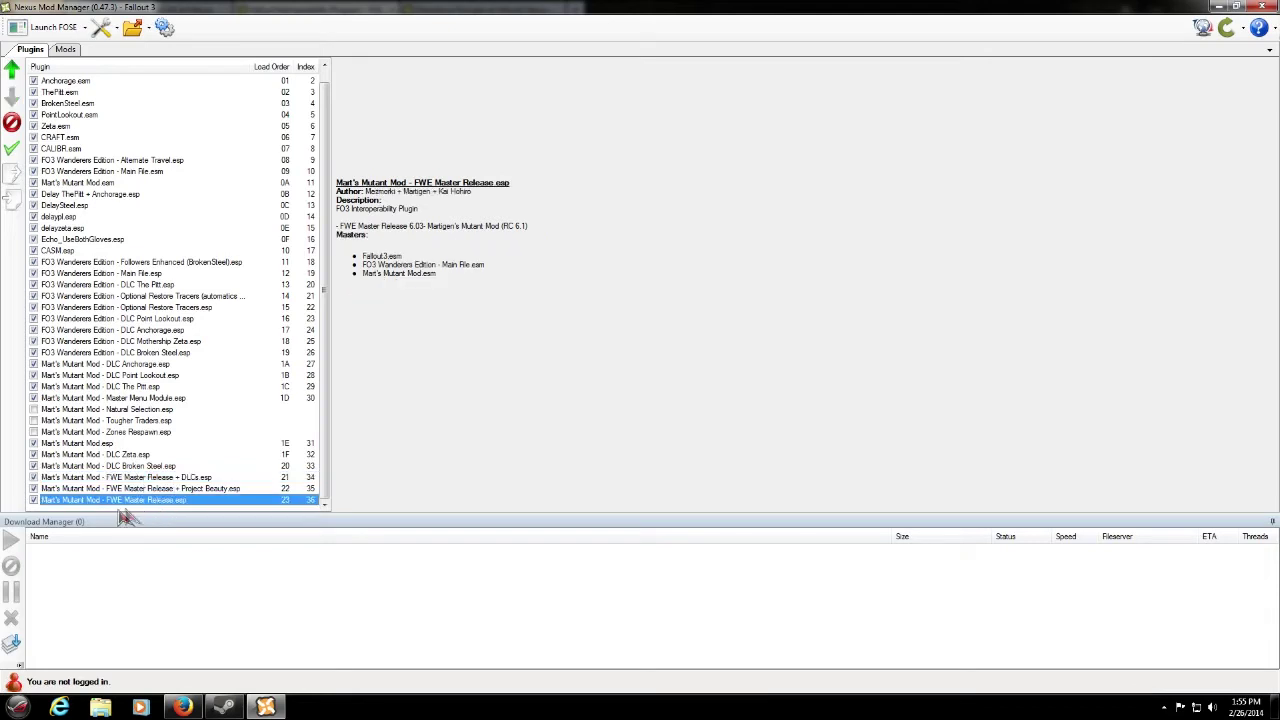
pyautogui.click(34, 501)
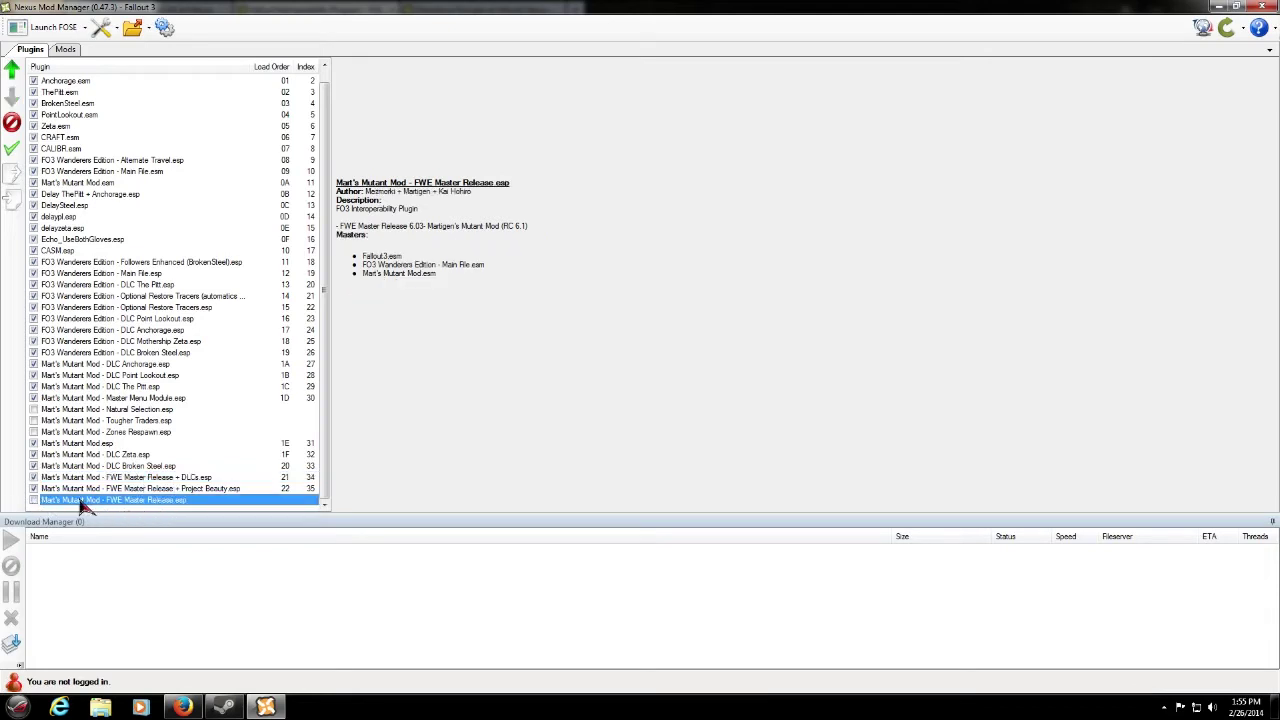
# Step: Disable Mart's Mutant Mod - FWE Master Release + Project Beauty.esp, keeping the FWE Master Release + DLCs patch enabled
pyautogui.click(131, 478)
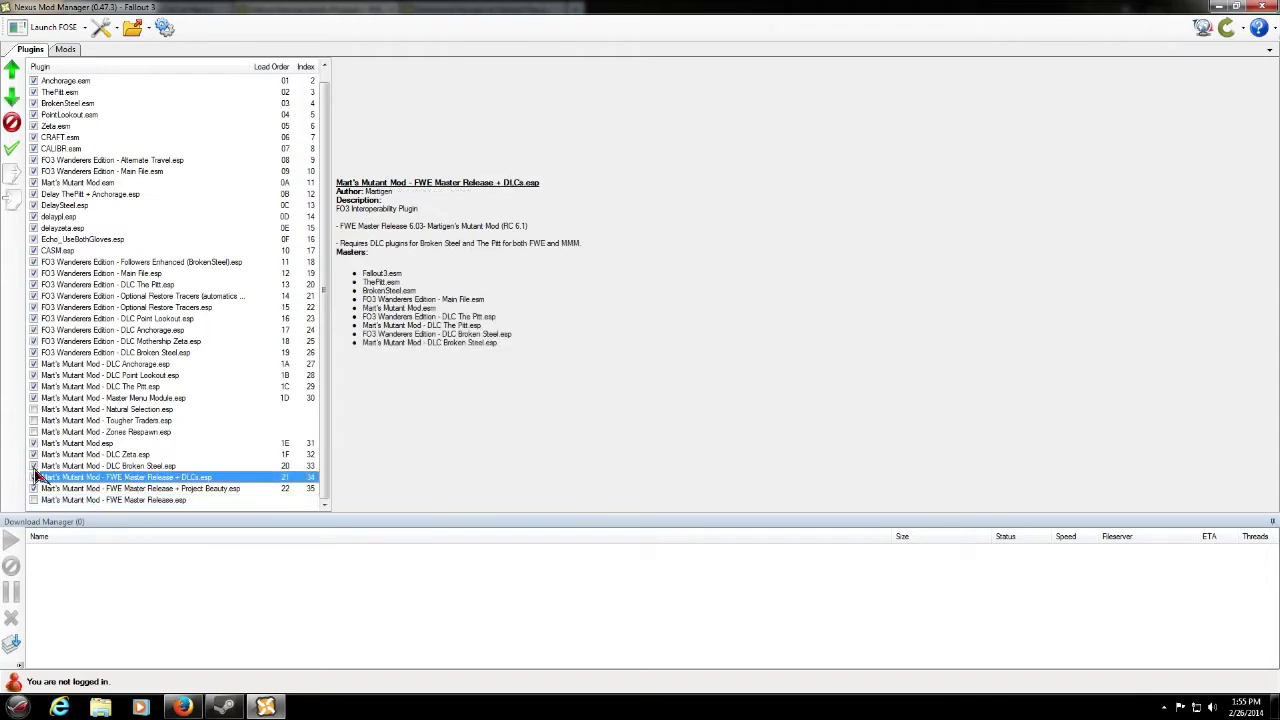
pyautogui.click(209, 489)
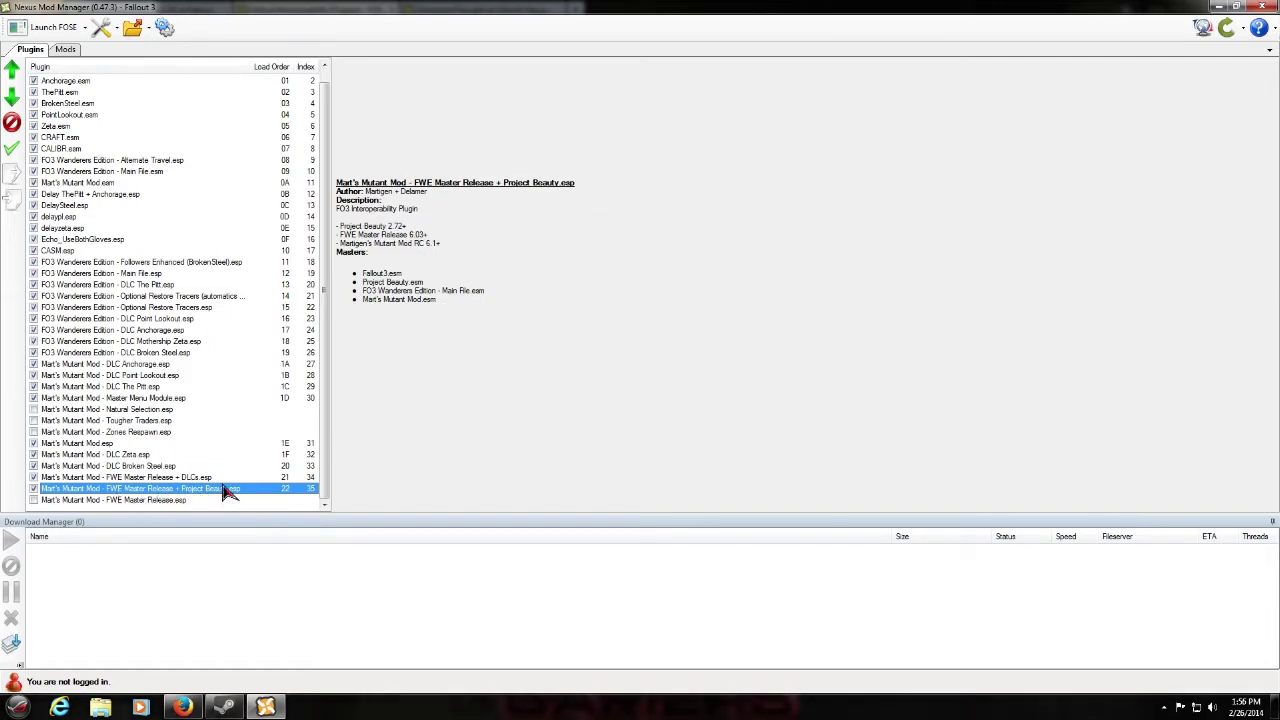
pyautogui.click(34, 489)
# Step: Switch to Firefox and examine the FWE Master Release recommended load order in the FOIP mod description
pyautogui.click(183, 706)
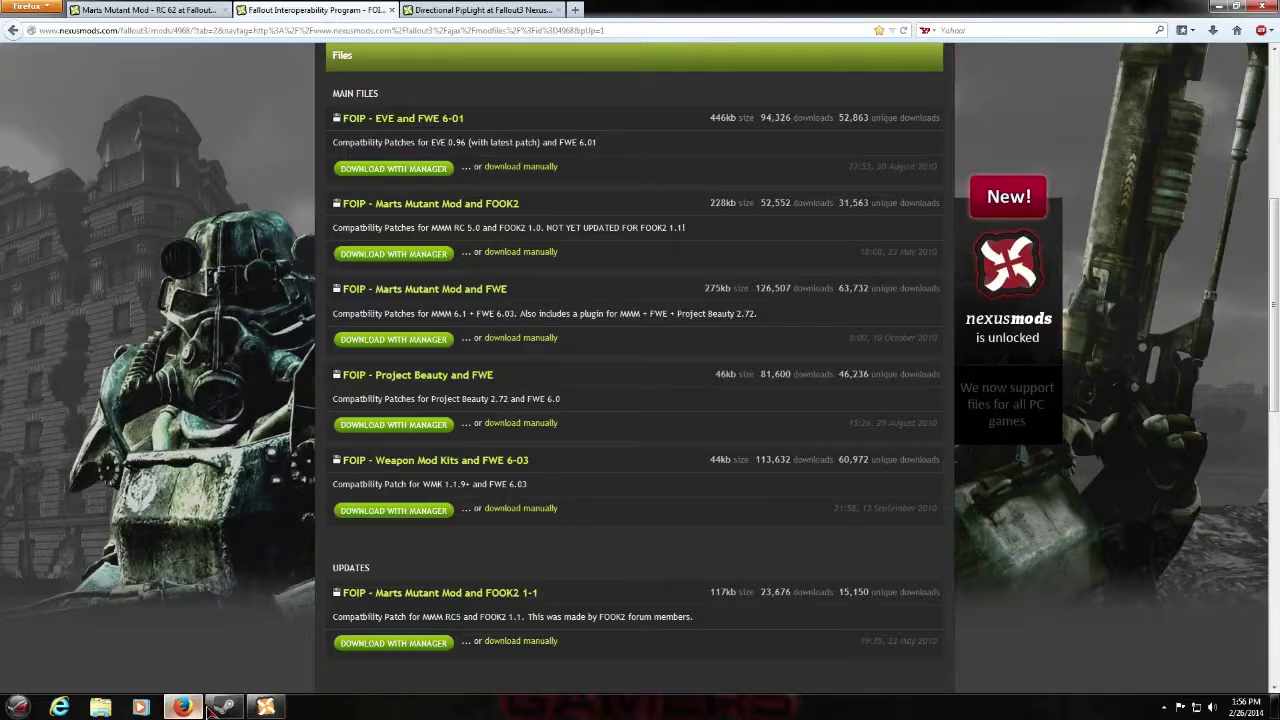
pyautogui.scroll(5, 370, 300)
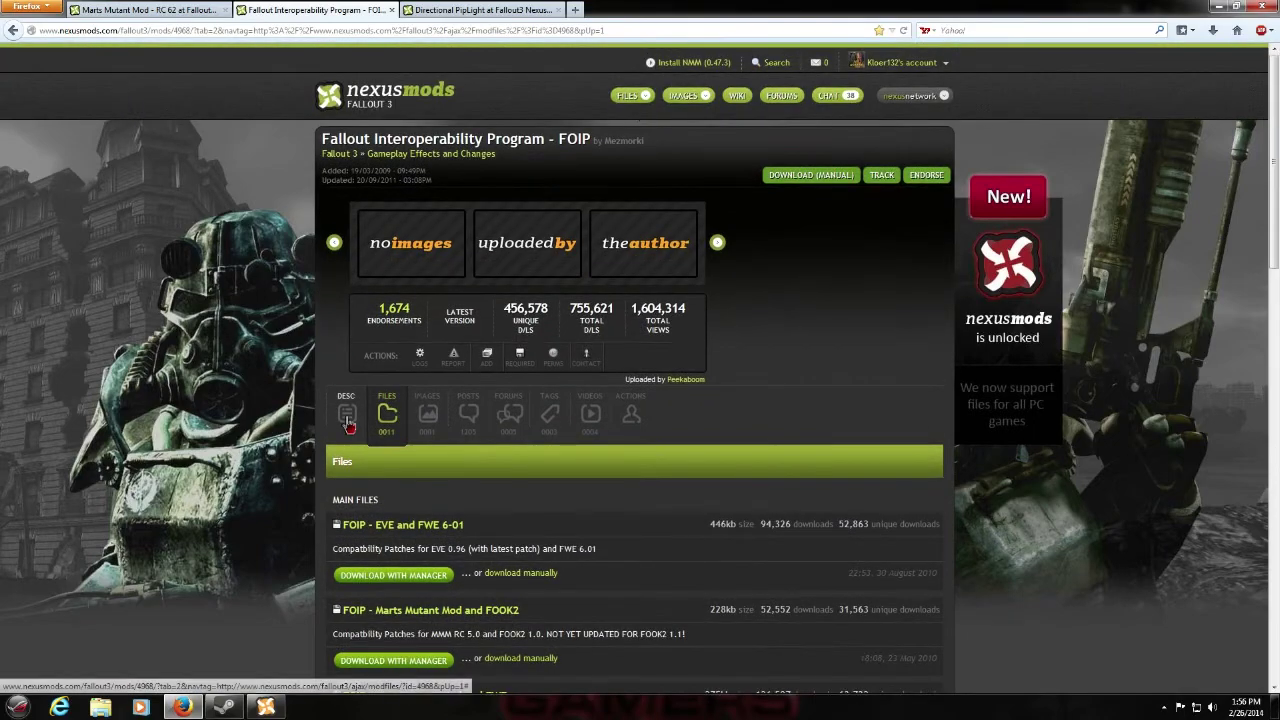
pyautogui.click(347, 420)
pyautogui.scroll(-10, 335, 405)
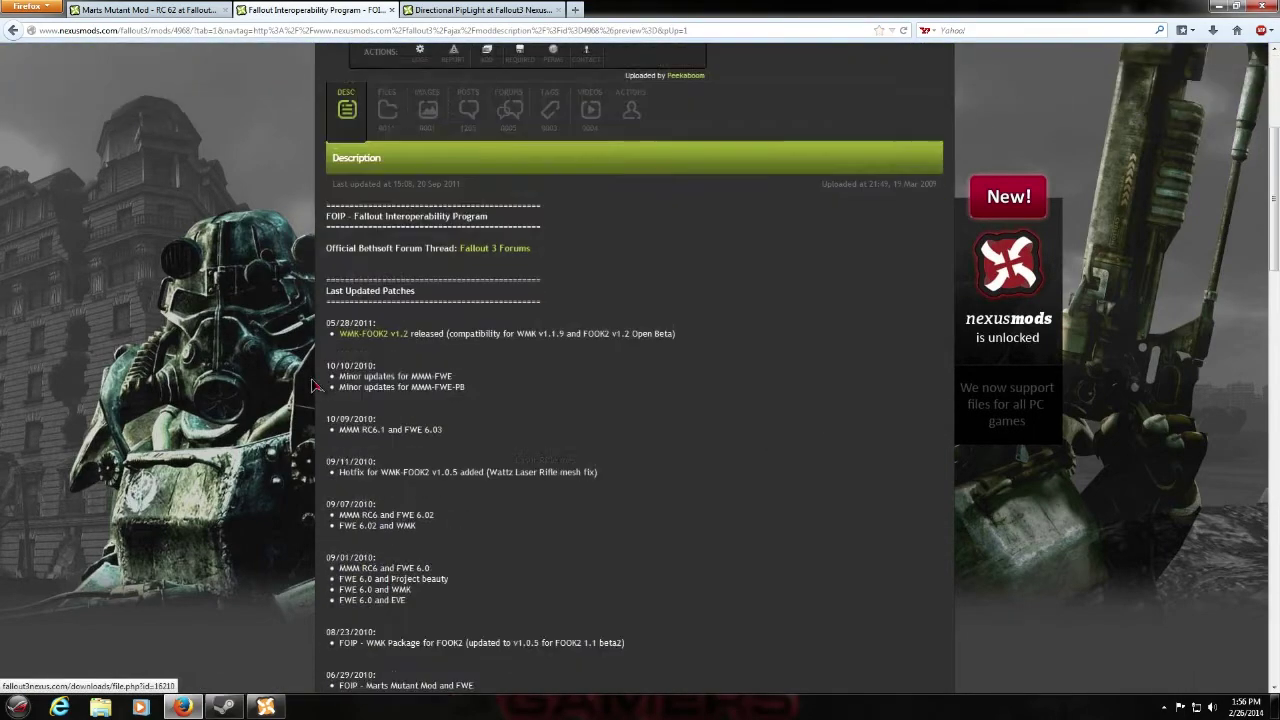
pyautogui.scroll(-10, 315, 385)
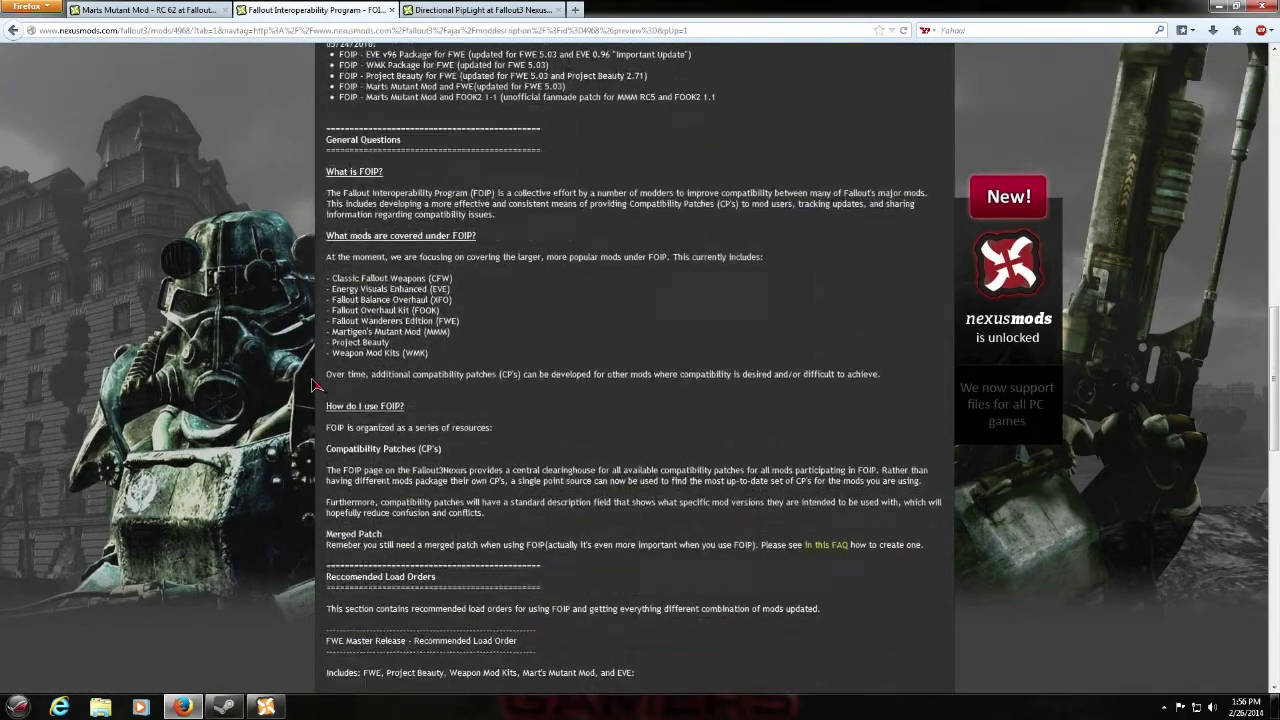
pyautogui.scroll(-5, 315, 385)
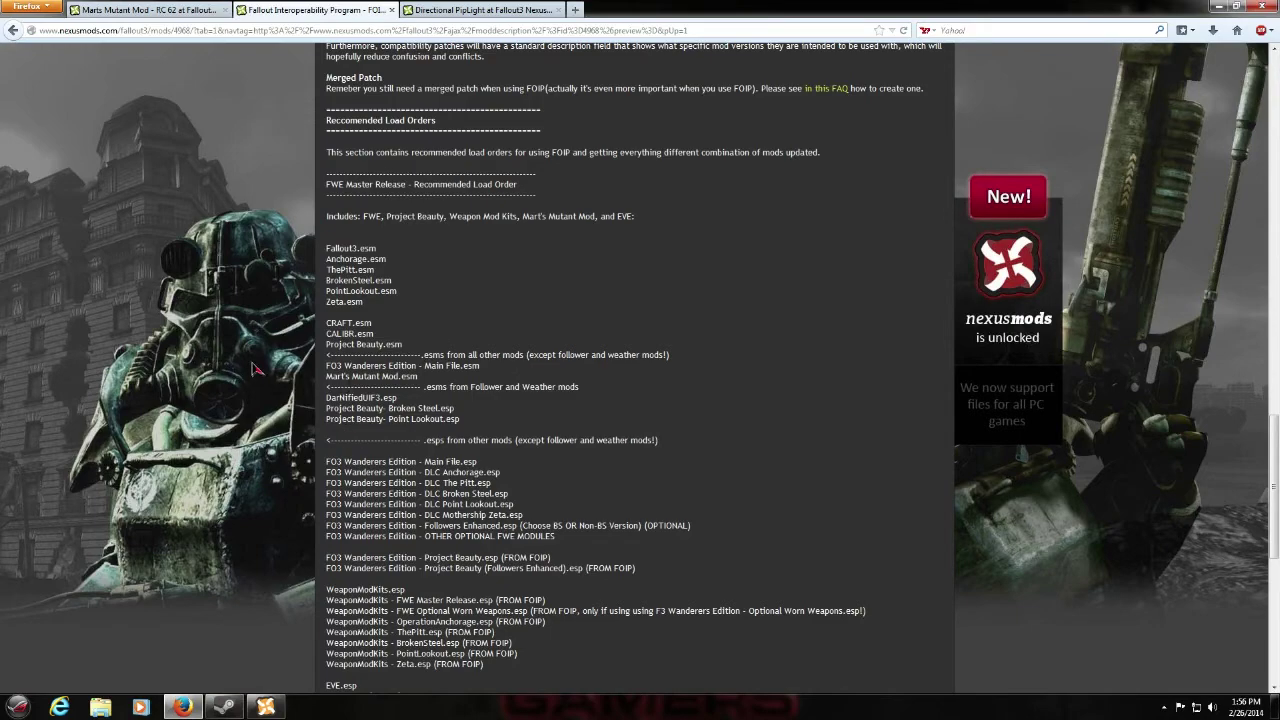
pyautogui.scroll(-2, 258, 368)
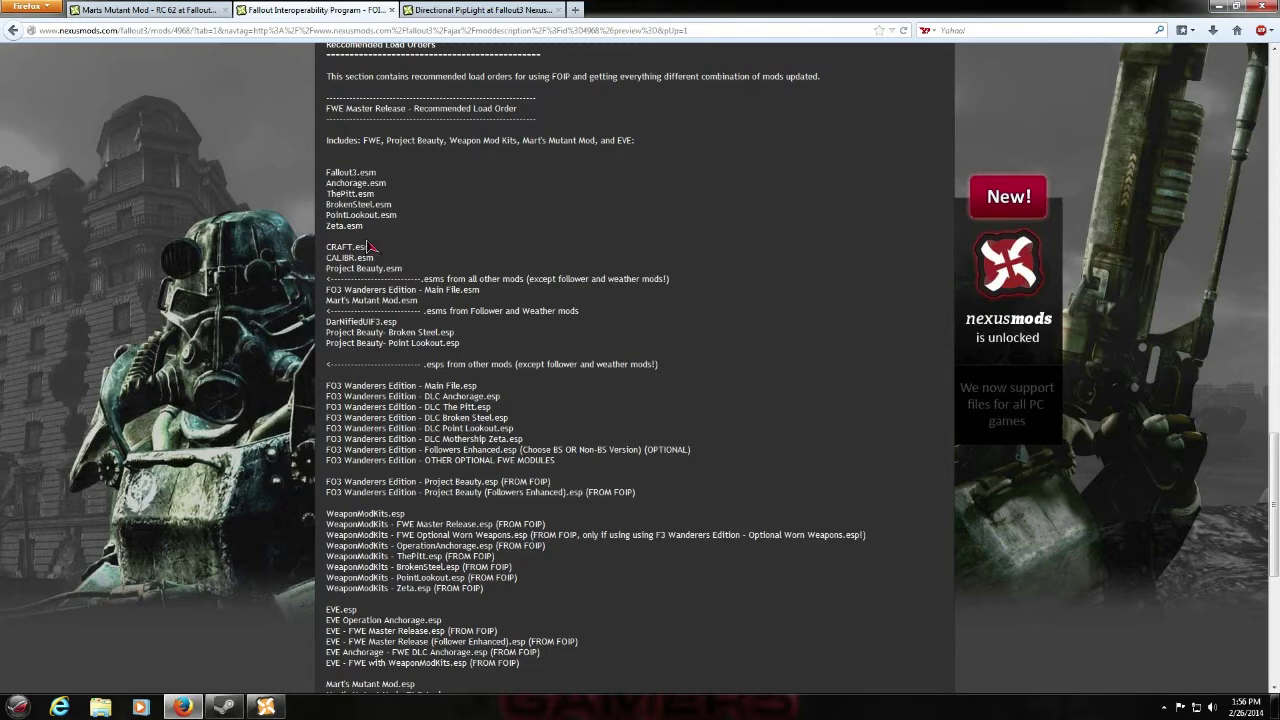
pyautogui.scroll(-2, 350, 172)
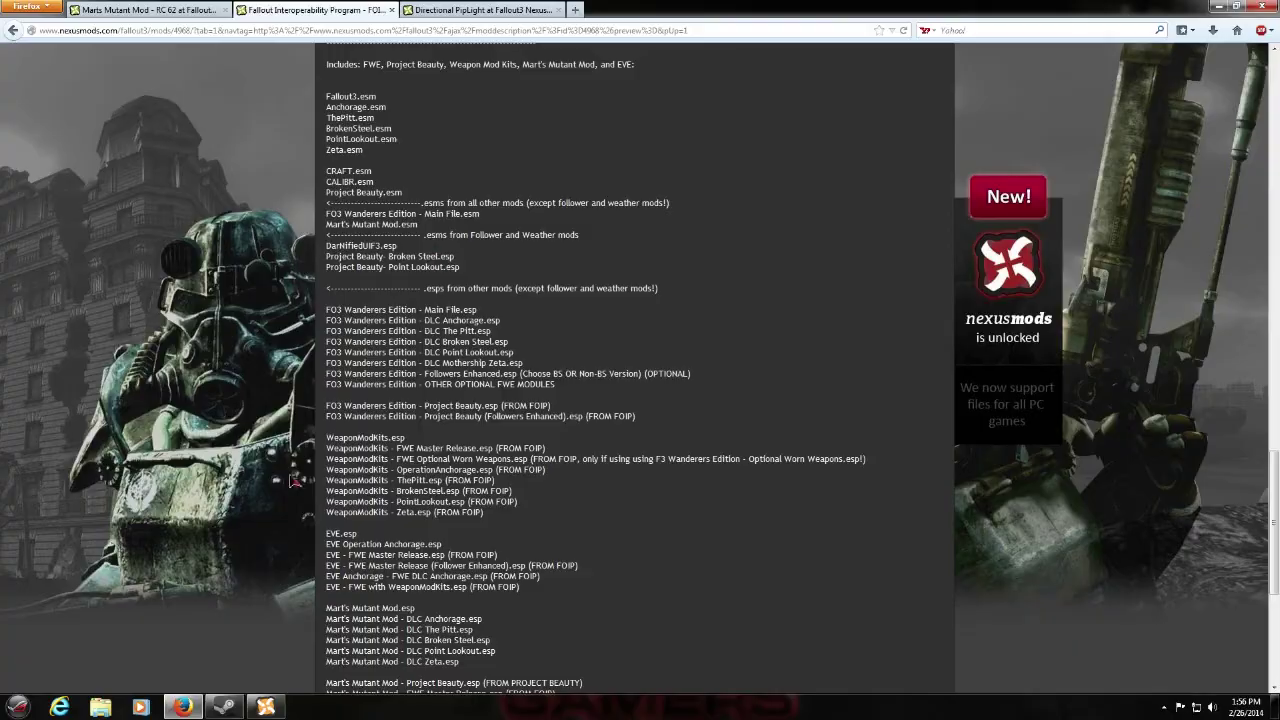
# Step: Back in Nexus Mod Manager, move FO3 Wanderers Edition - Main File.esm directly above Alternate Travel.esp in the load order
pyautogui.click(265, 707)
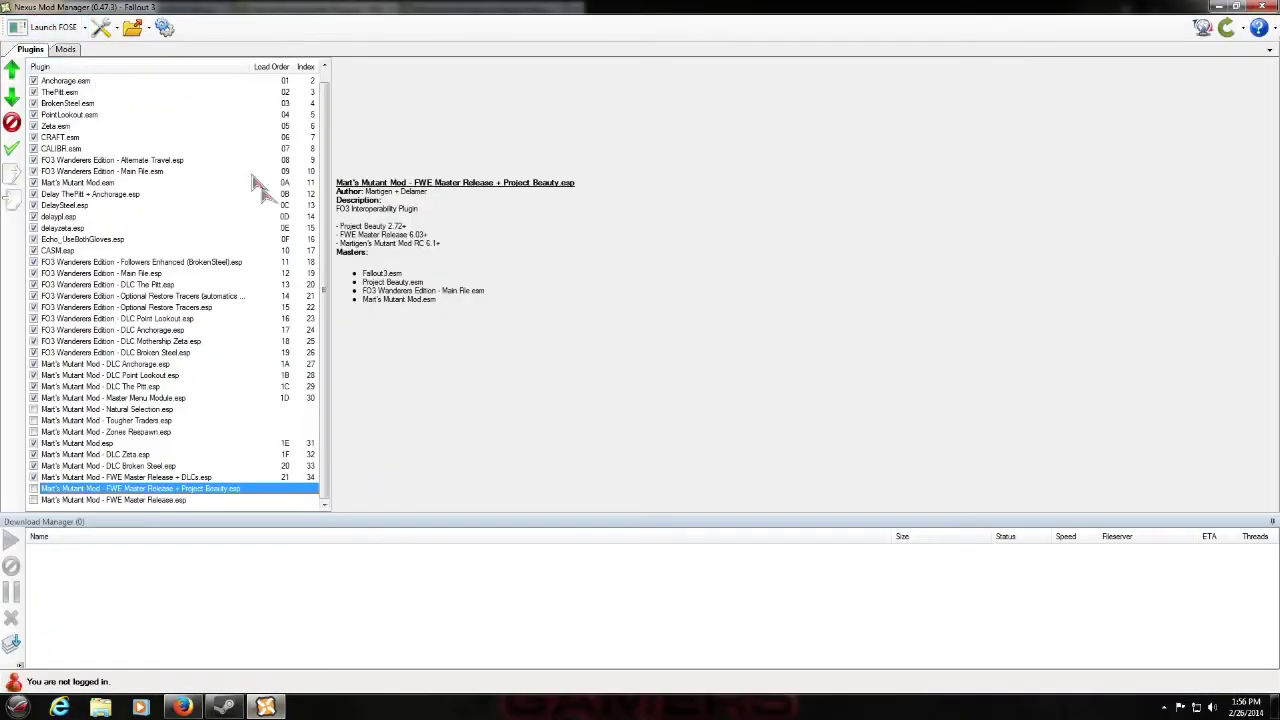
pyautogui.scroll(1, 323, 140)
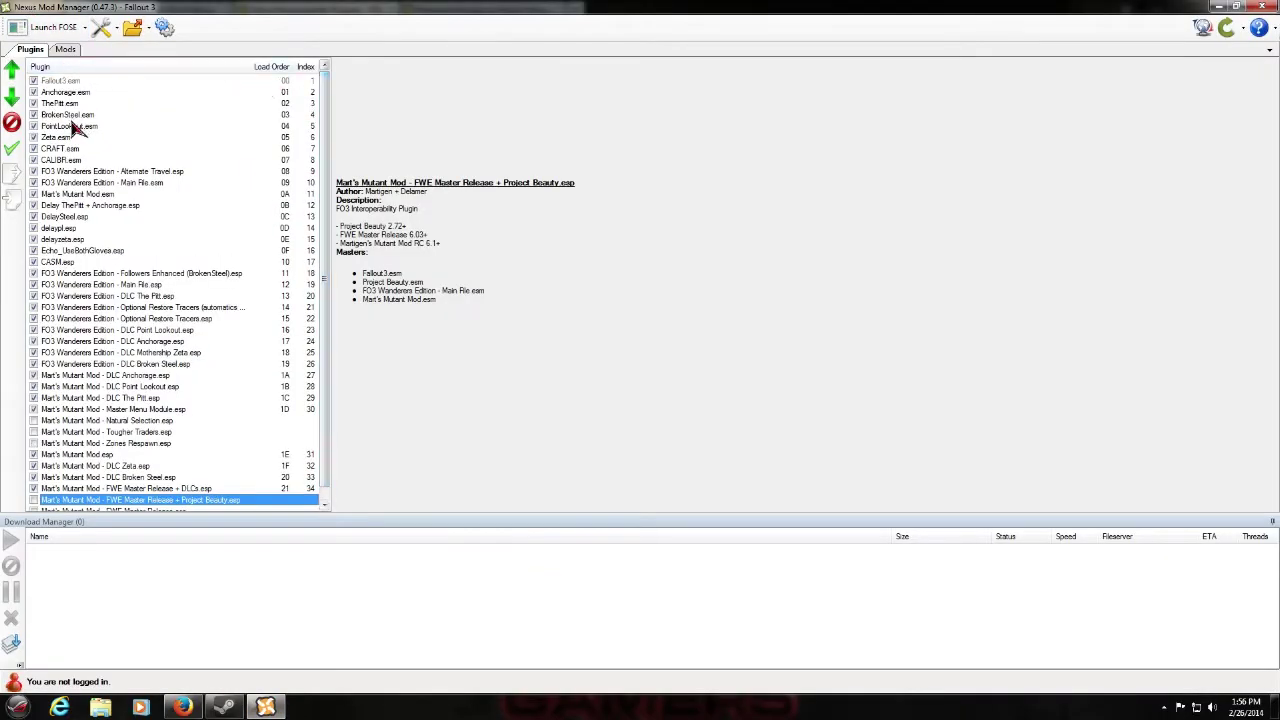
pyautogui.moveTo(105, 183); pyautogui.dragTo(105, 172)
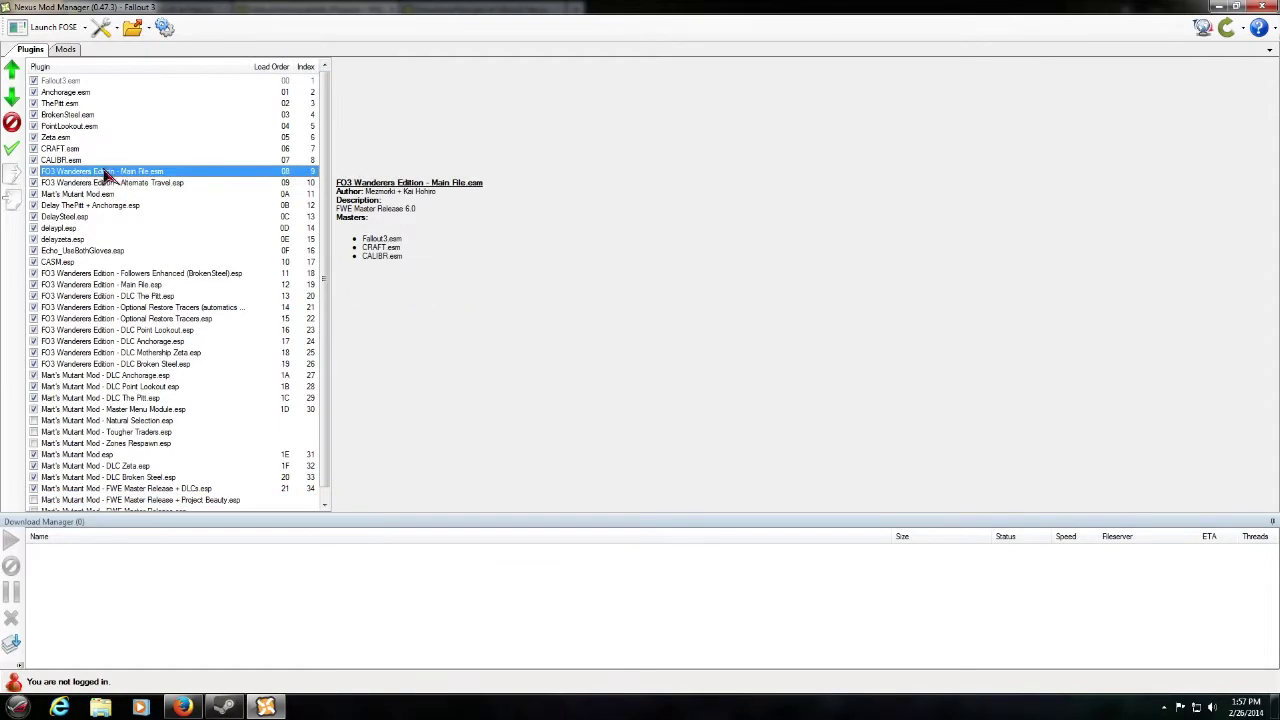
pyautogui.click(160, 184)
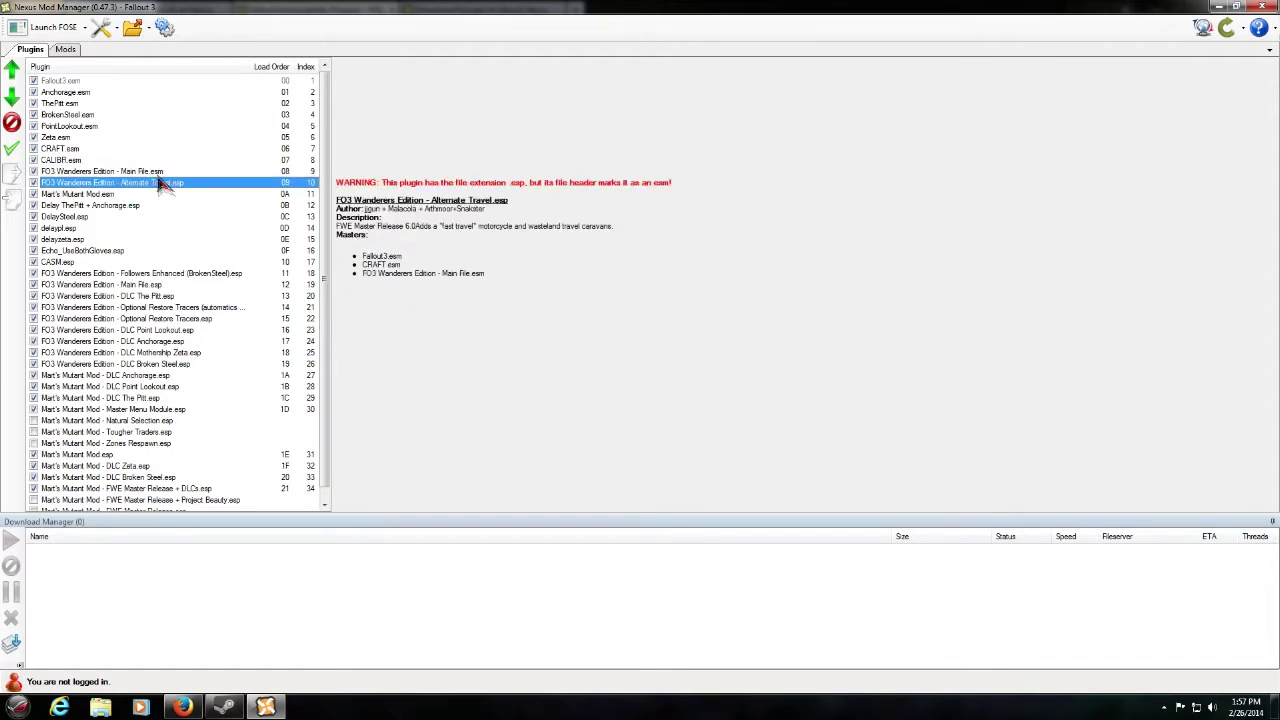
pyautogui.click(145, 174)
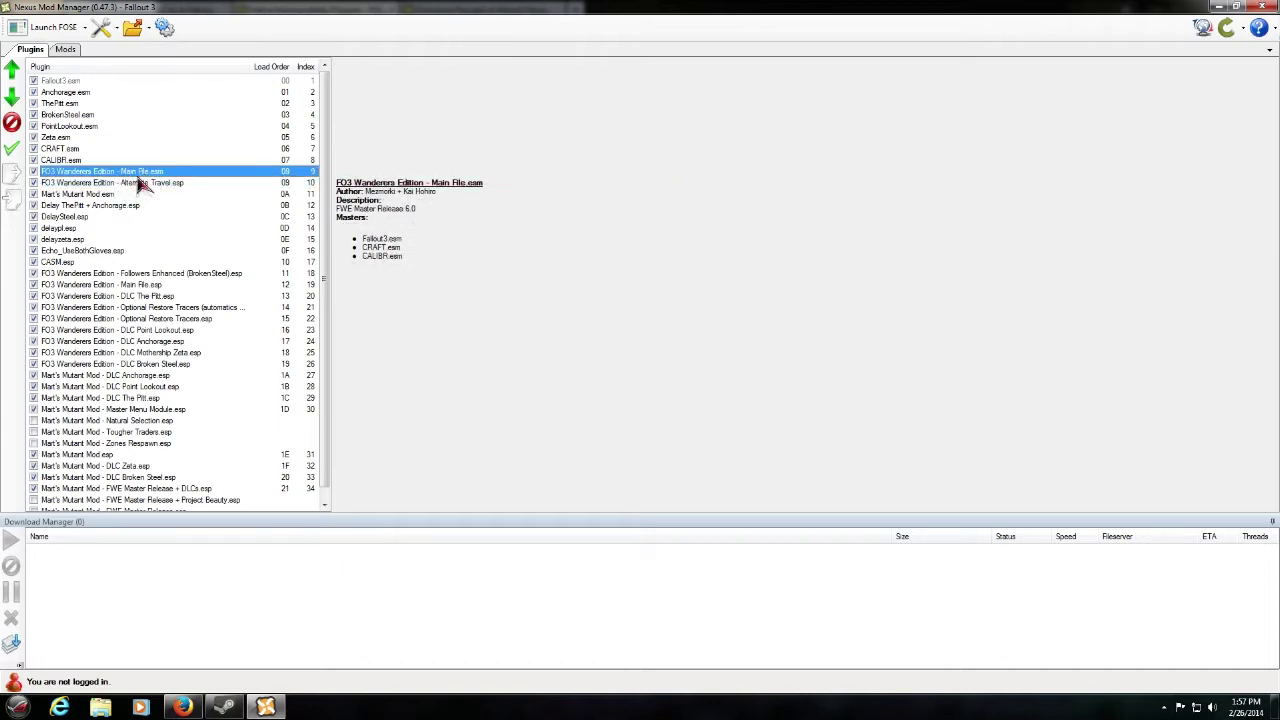
pyautogui.click(90, 196)
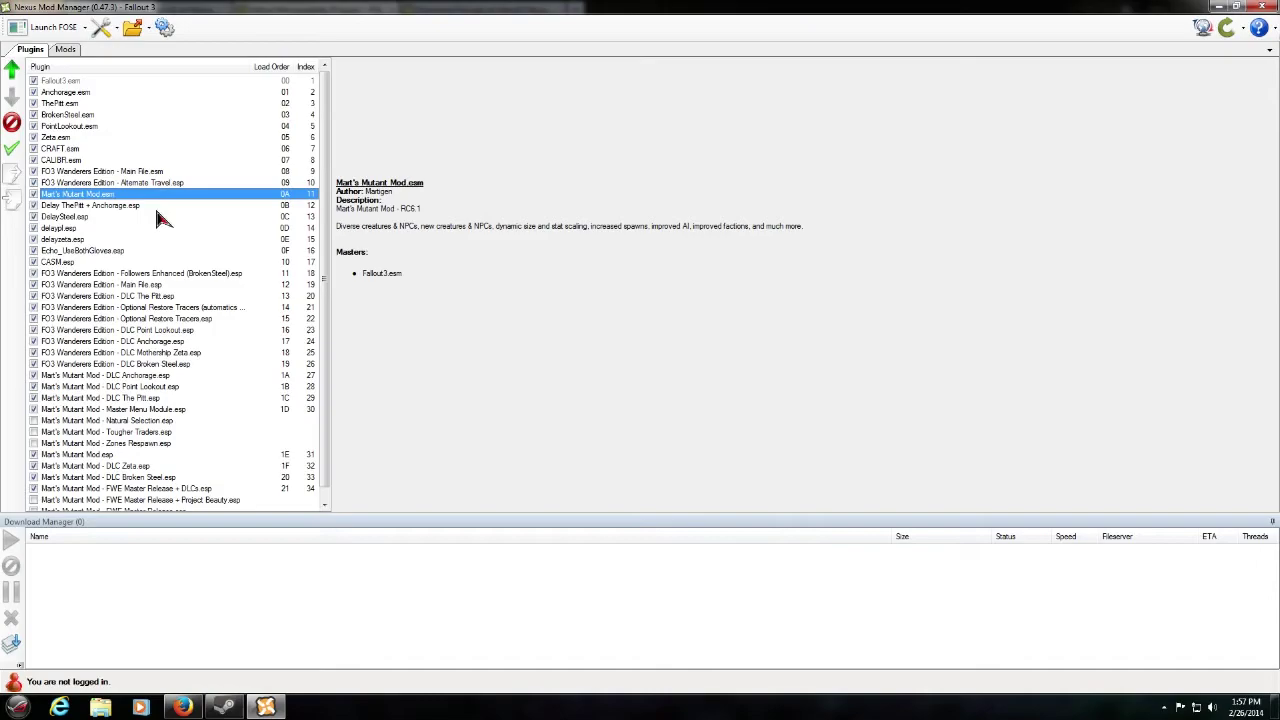
# Step: Following the FOIP list, order the FWE .esp plugins Main File, DLC Anchorage, The Pitt, Broken Steel, Point Lookout, Mothership Zeta, above Followers Enhanced
pyautogui.click(184, 707)
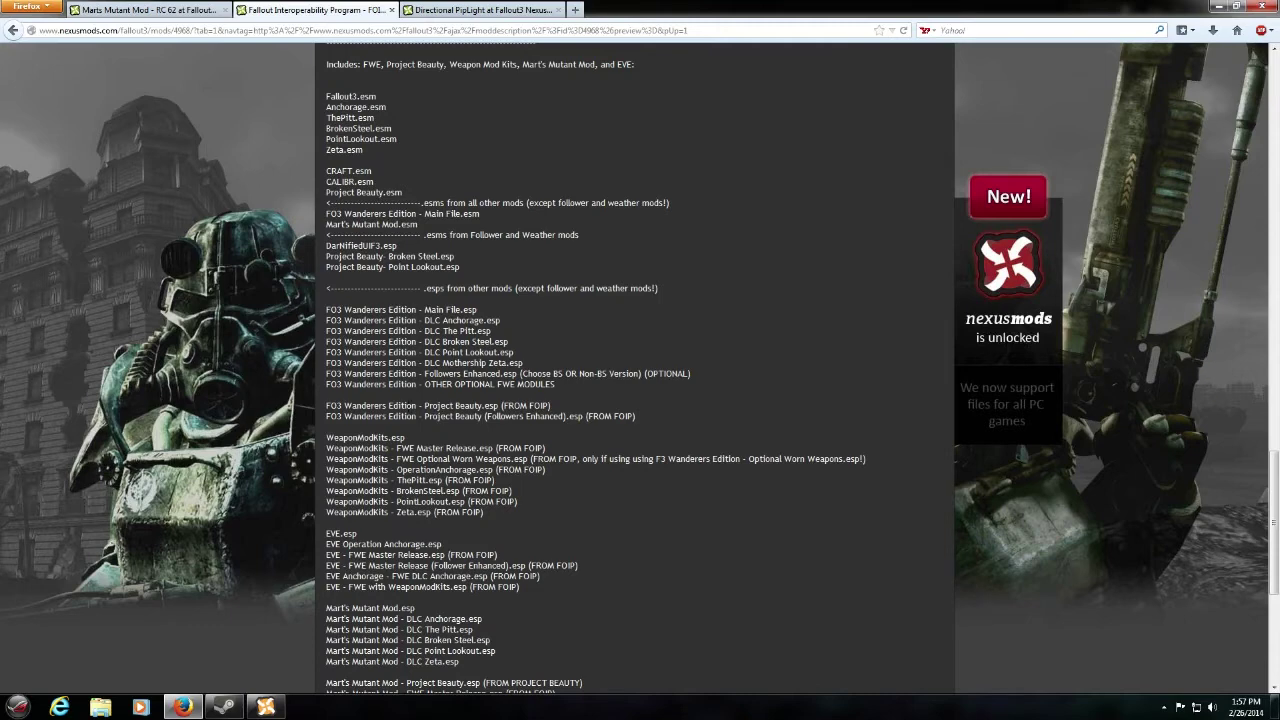
pyautogui.moveTo(264, 706)
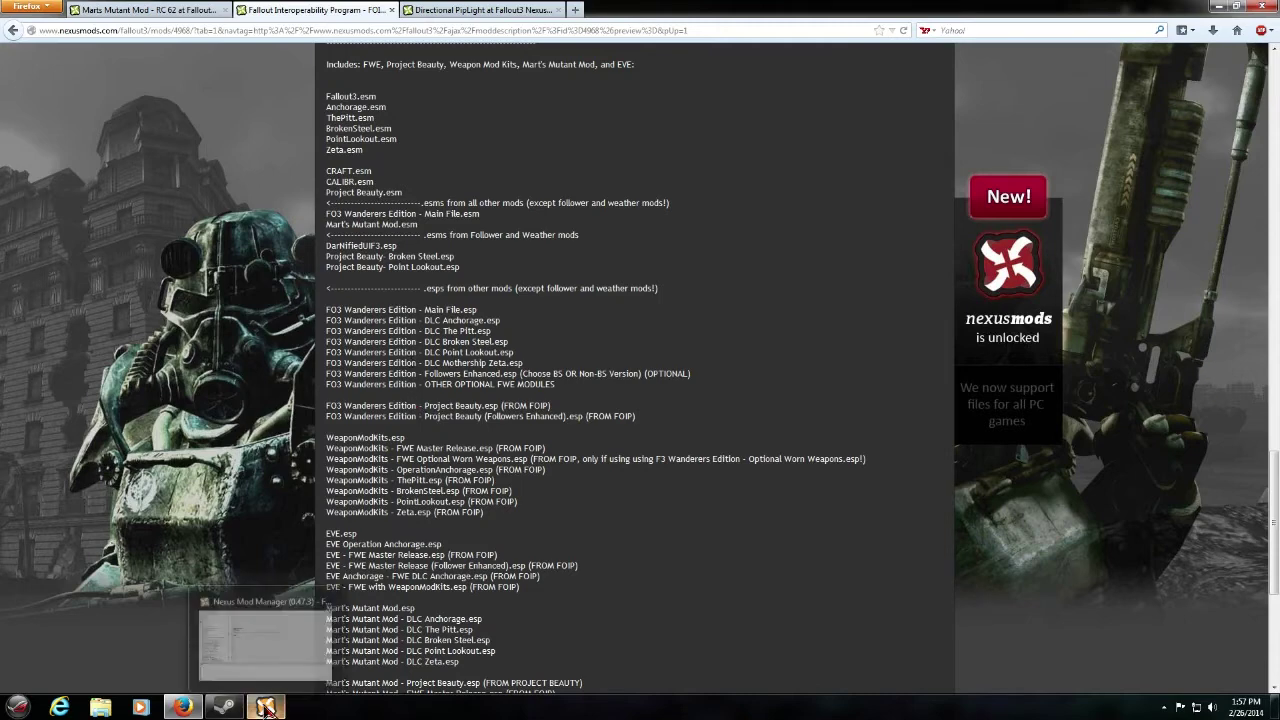
pyautogui.click(214, 672)
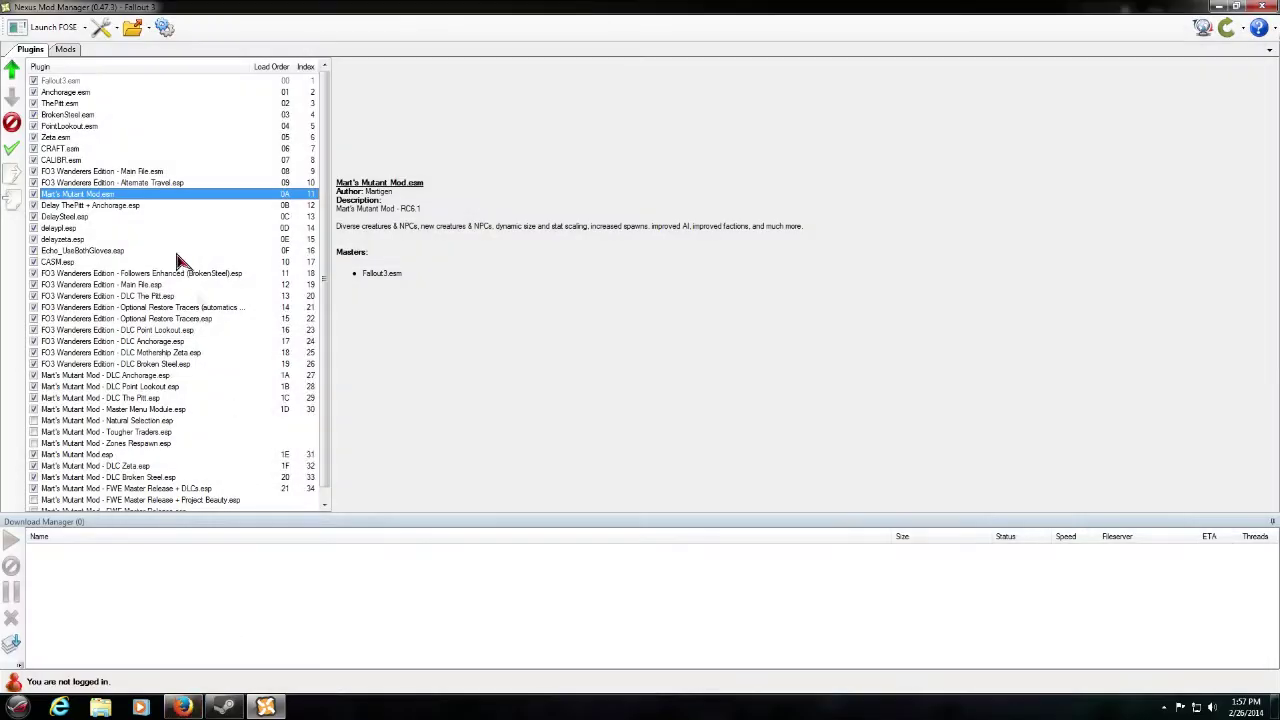
pyautogui.moveTo(145, 290)
pyautogui.mouseDown()
pyautogui.moveTo(146, 276)
pyautogui.moveTo(147, 290)
pyautogui.mouseUp()
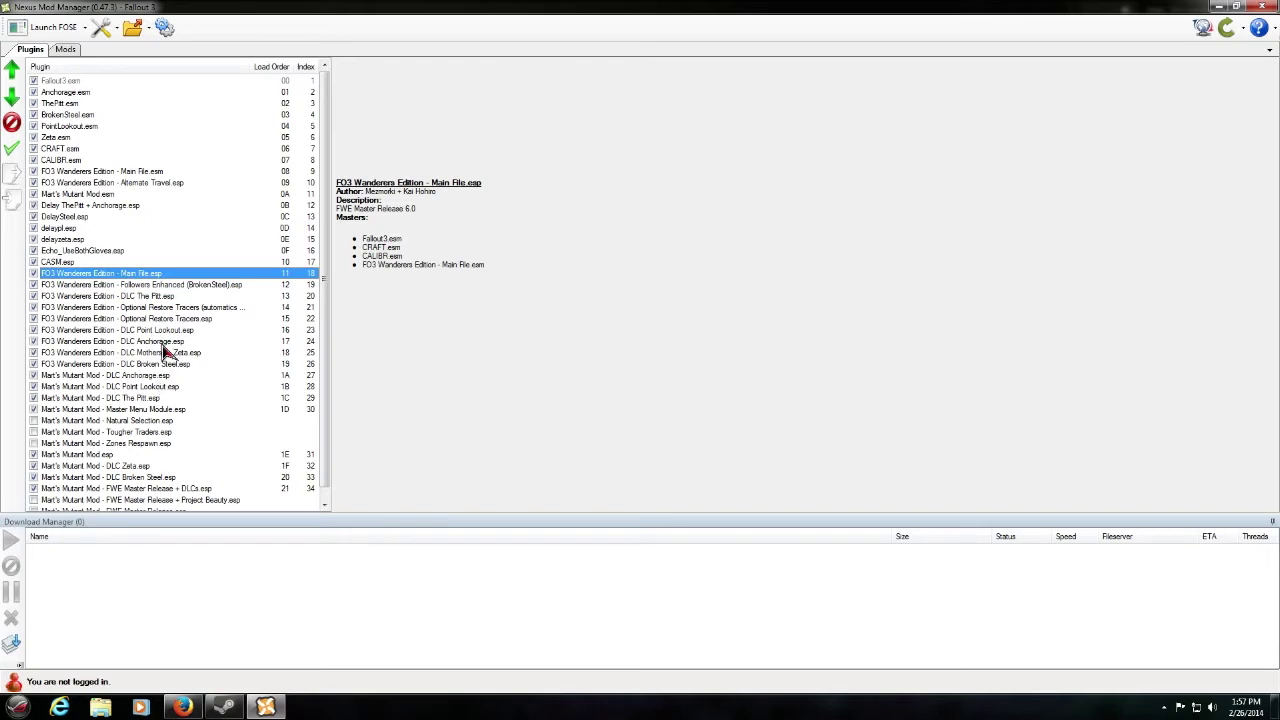
pyautogui.moveTo(164, 342)
pyautogui.mouseDown()
pyautogui.moveTo(158, 284)
pyautogui.moveTo(160, 295)
pyautogui.mouseUp()
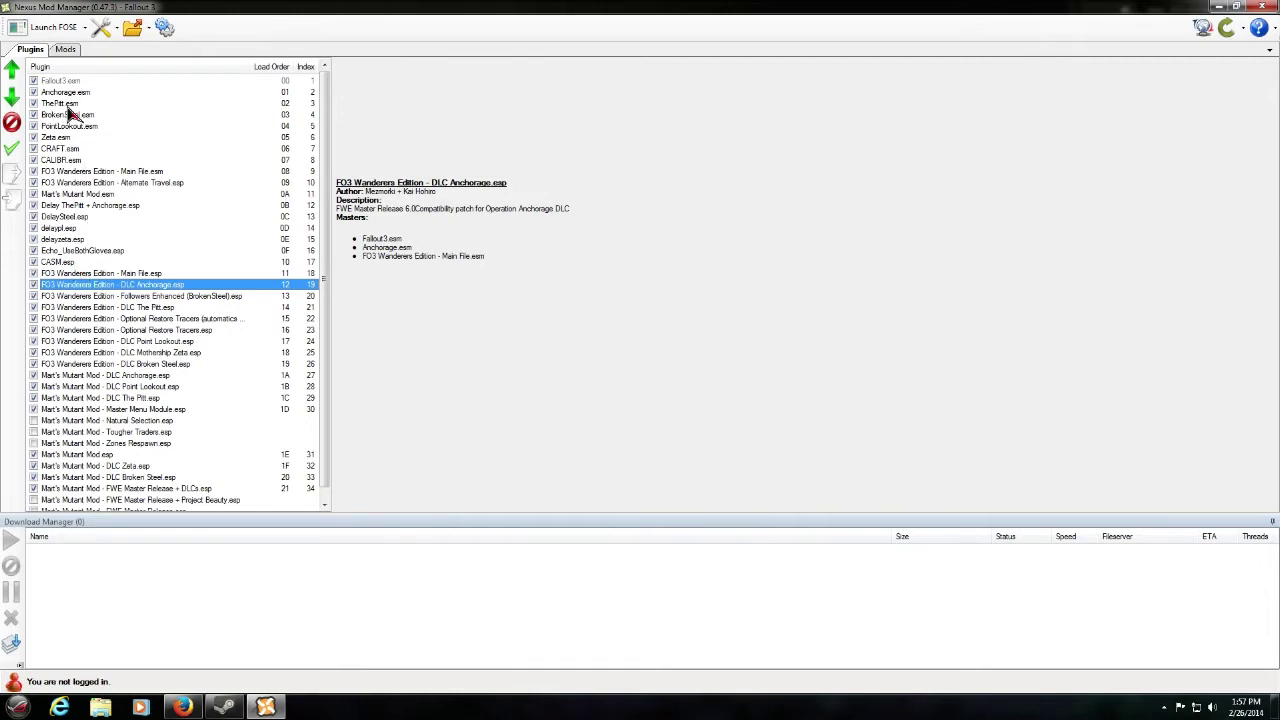
pyautogui.moveTo(165, 309); pyautogui.dragTo(163, 299)
pyautogui.moveTo(166, 364); pyautogui.dragTo(180, 334)
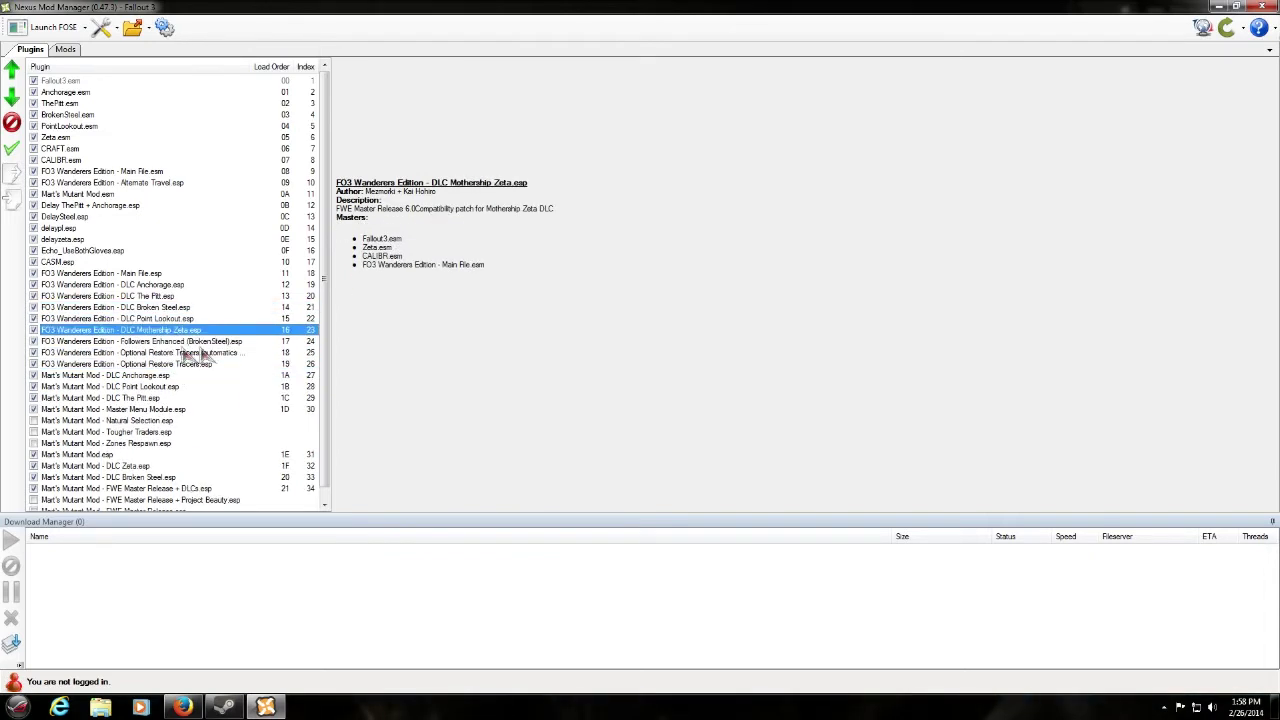
# Step: Move FO3 Wanderers Edition - Optional Restore Tracers.esp above its automatics-only version and disable it
pyautogui.click(188, 364)
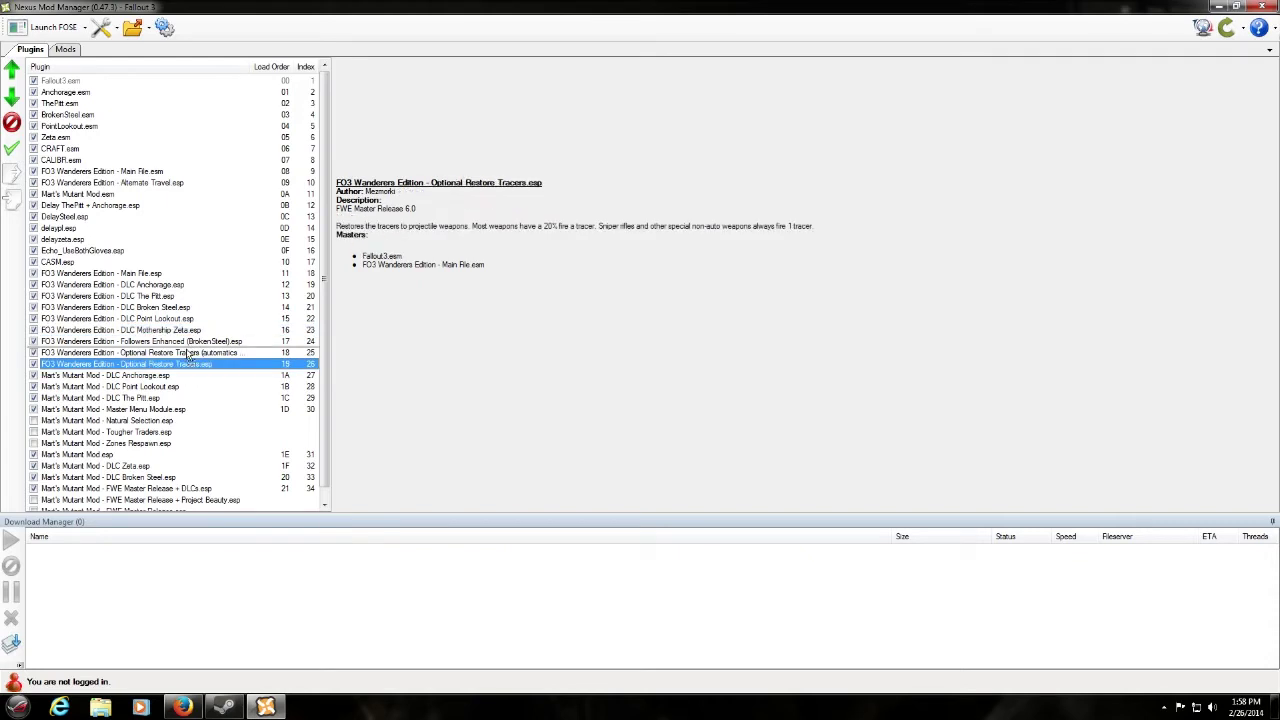
pyautogui.moveTo(188, 355); pyautogui.dragTo(186, 352)
pyautogui.click(33, 353)
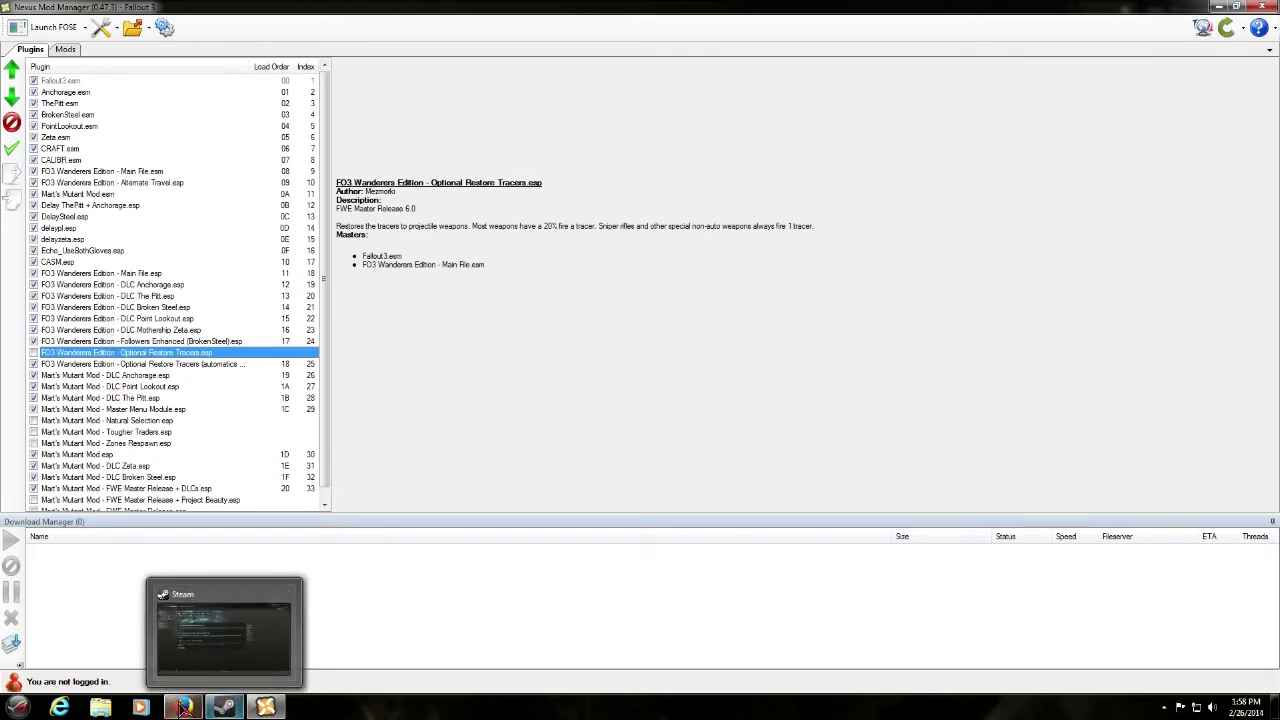
# Step: Switch to Firefox and examine the Mart's Mutant Mod .esp section of the FOIP recommended load order
pyautogui.scroll(-1, 330, 412)
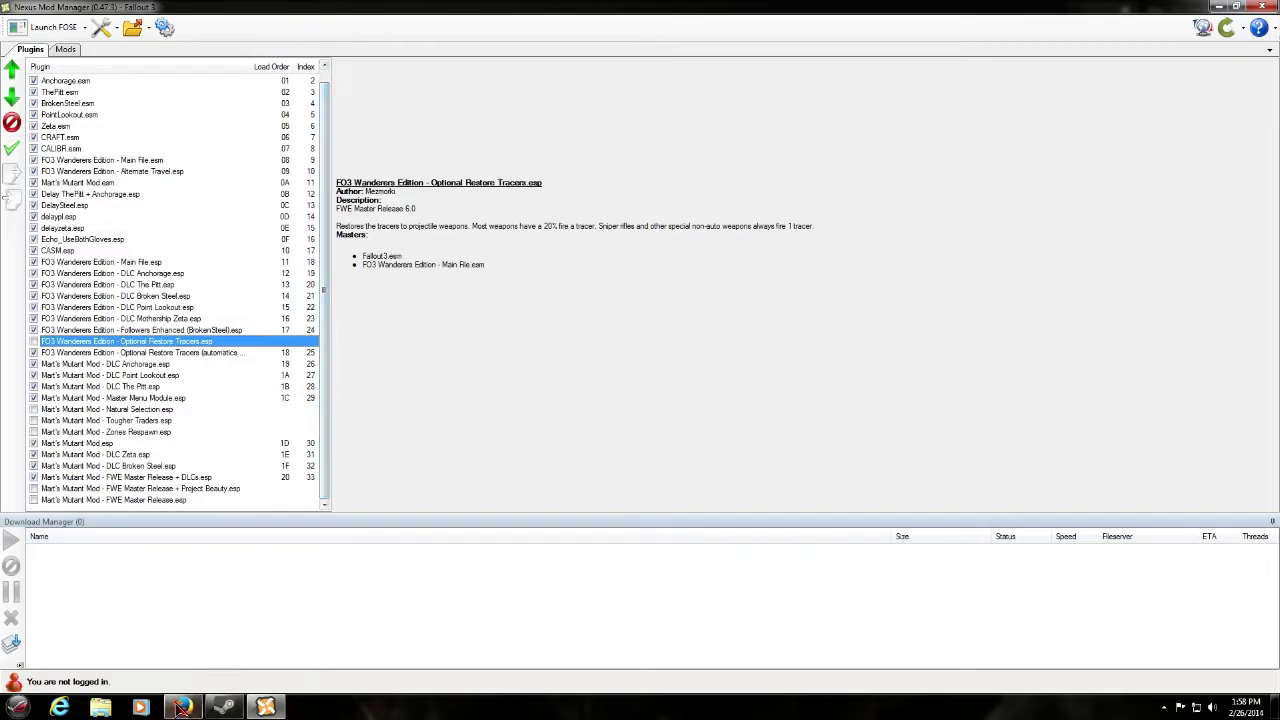
pyautogui.click(181, 707)
pyautogui.scroll(-3, 640, 360)
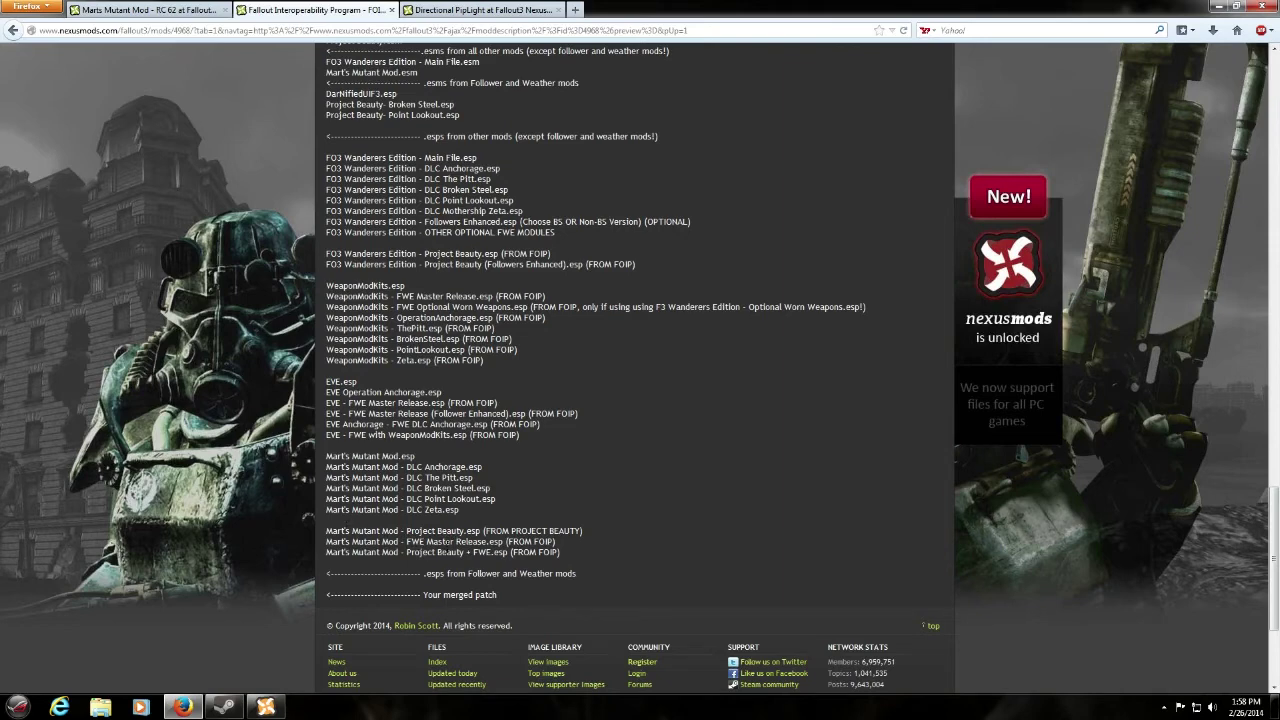
# Step: Back in Nexus Mod Manager, order Mart's Mutant Mod.esp, then its DLC Anchorage, The Pitt, Broken Steel, Point Lookout and Zeta plugins, above Master Menu Module
pyautogui.click(265, 707)
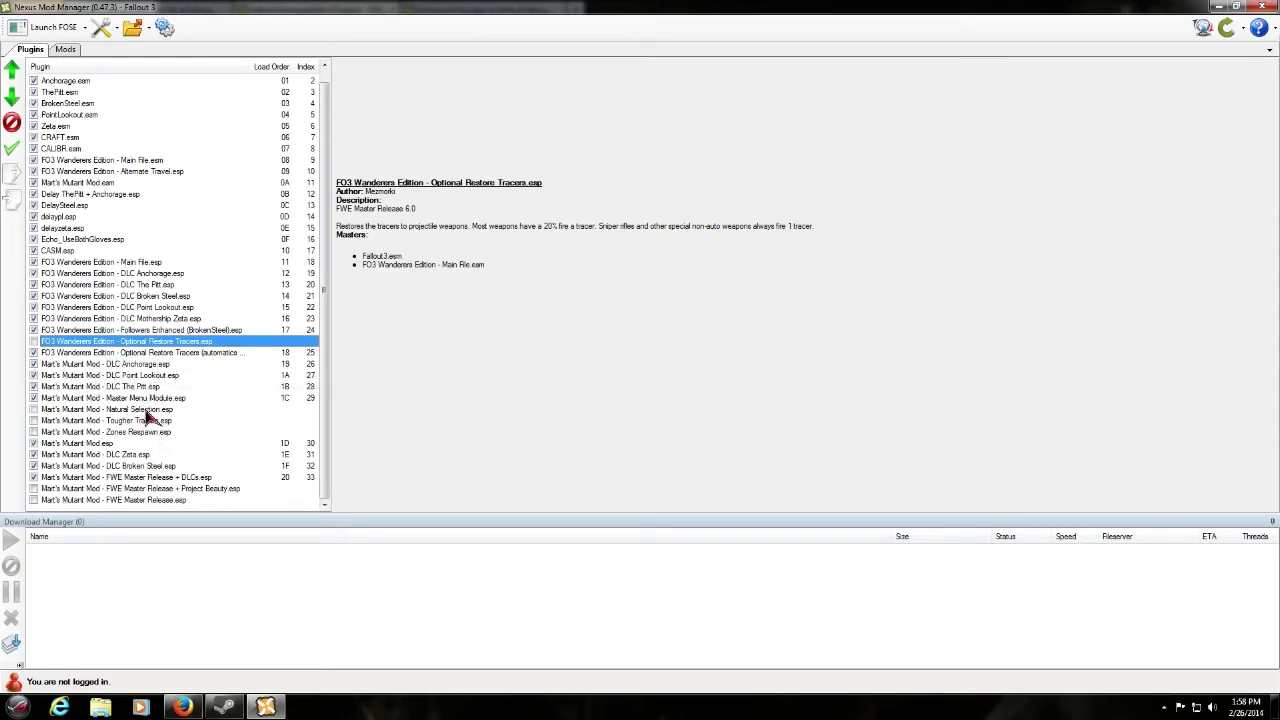
pyautogui.click(76, 445)
pyautogui.moveTo(78, 450); pyautogui.dragTo(88, 400)
pyautogui.moveTo(90, 372); pyautogui.dragTo(122, 399)
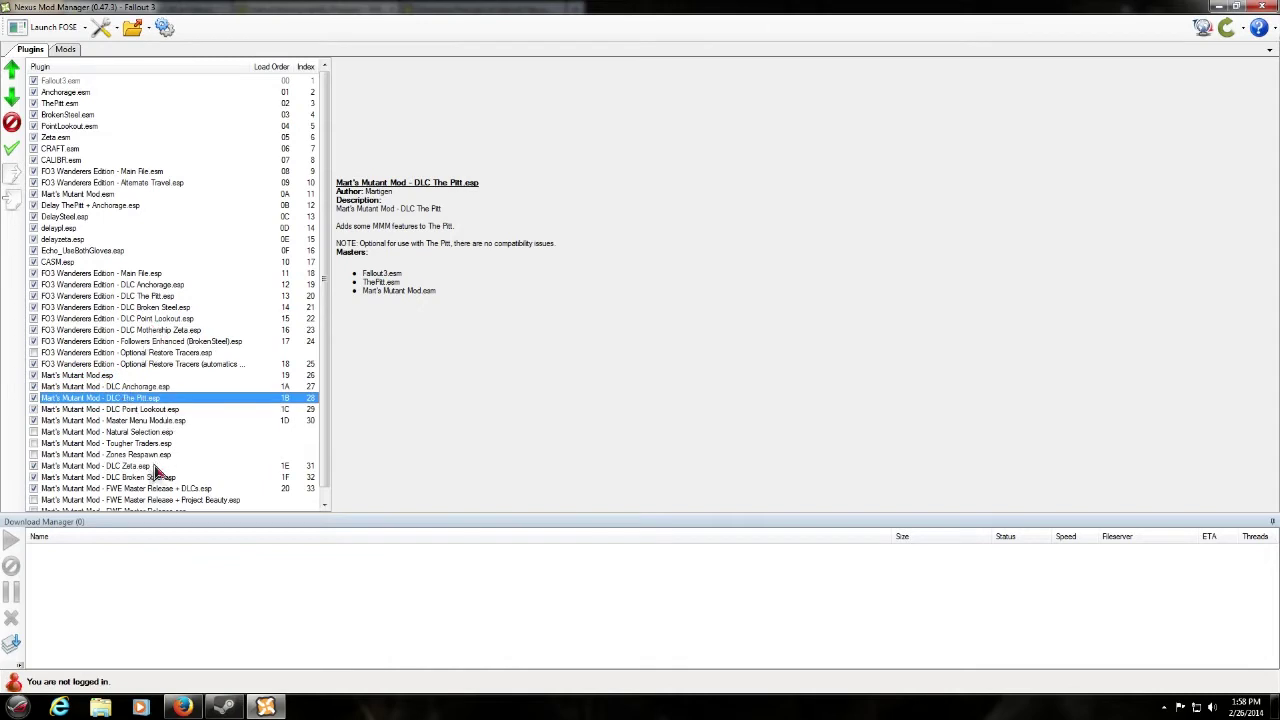
pyautogui.moveTo(152, 478); pyautogui.dragTo(148, 416)
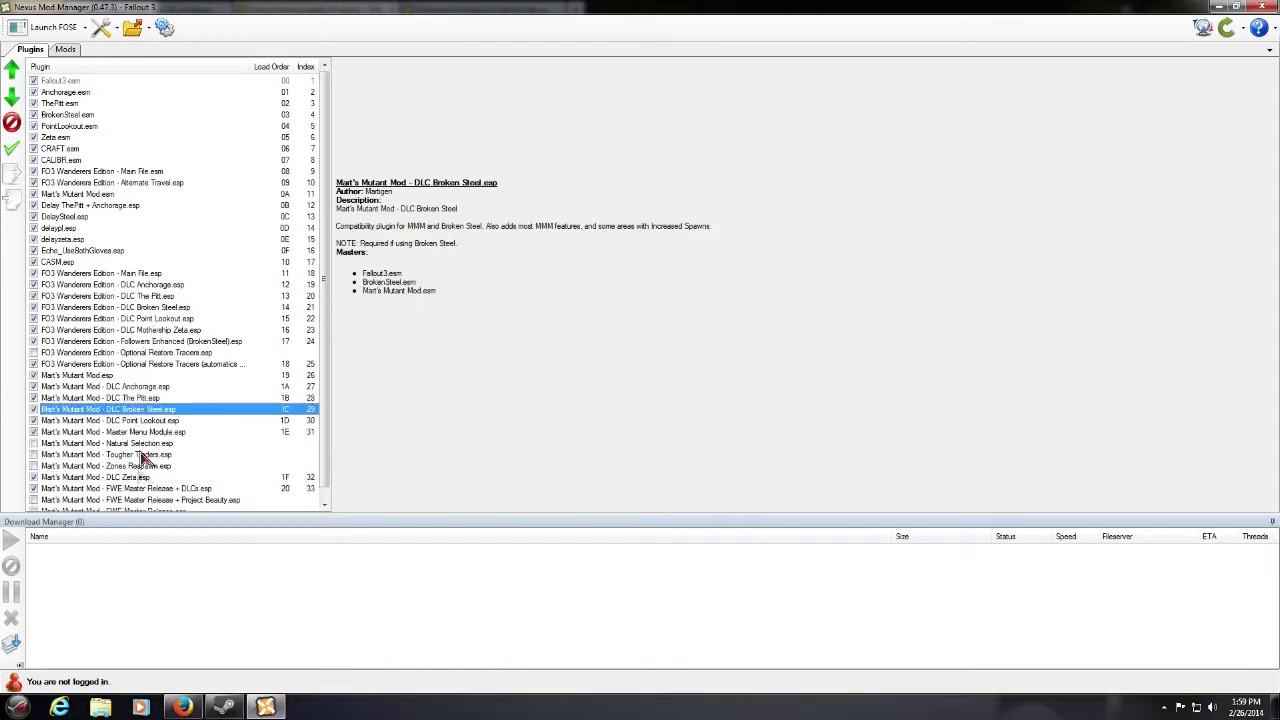
pyautogui.moveTo(137, 478); pyautogui.dragTo(160, 422)
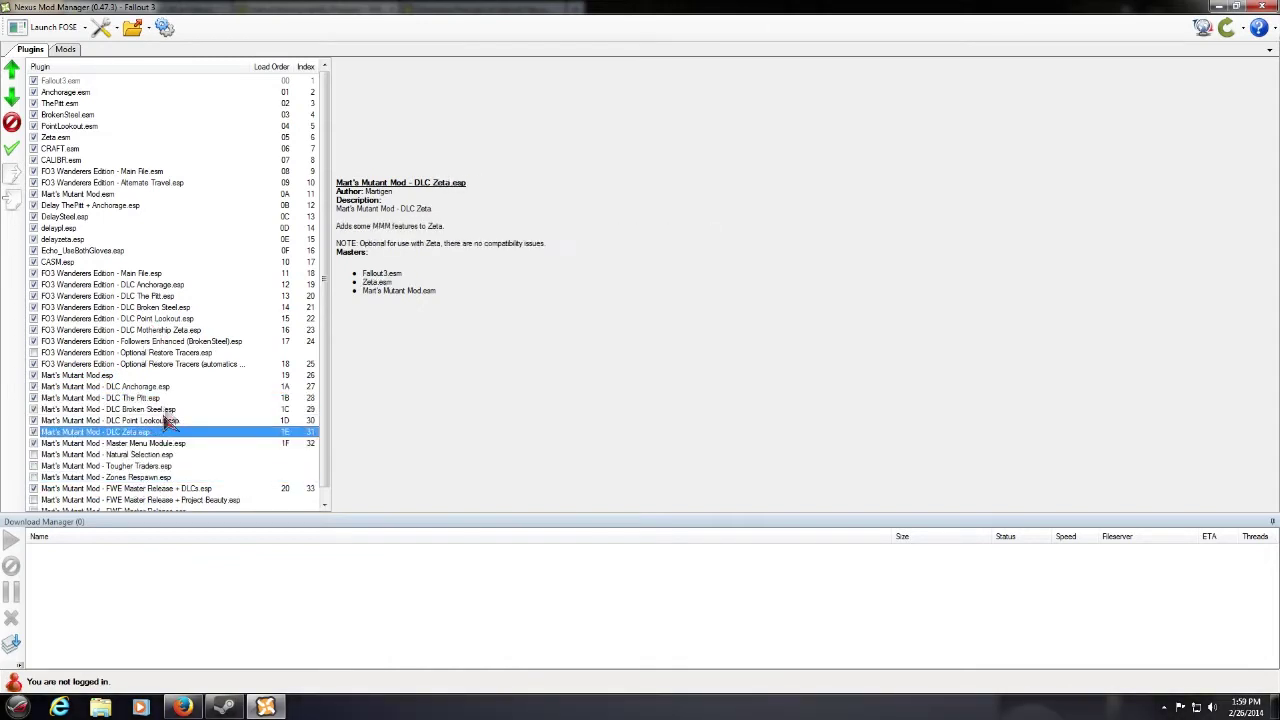
# Step: Review the descriptions and masters of Mart's Mutant Mod's Master Menu Module and its FWE Master Release, + DLCs and + Project Beauty patch plugins
pyautogui.click(126, 444)
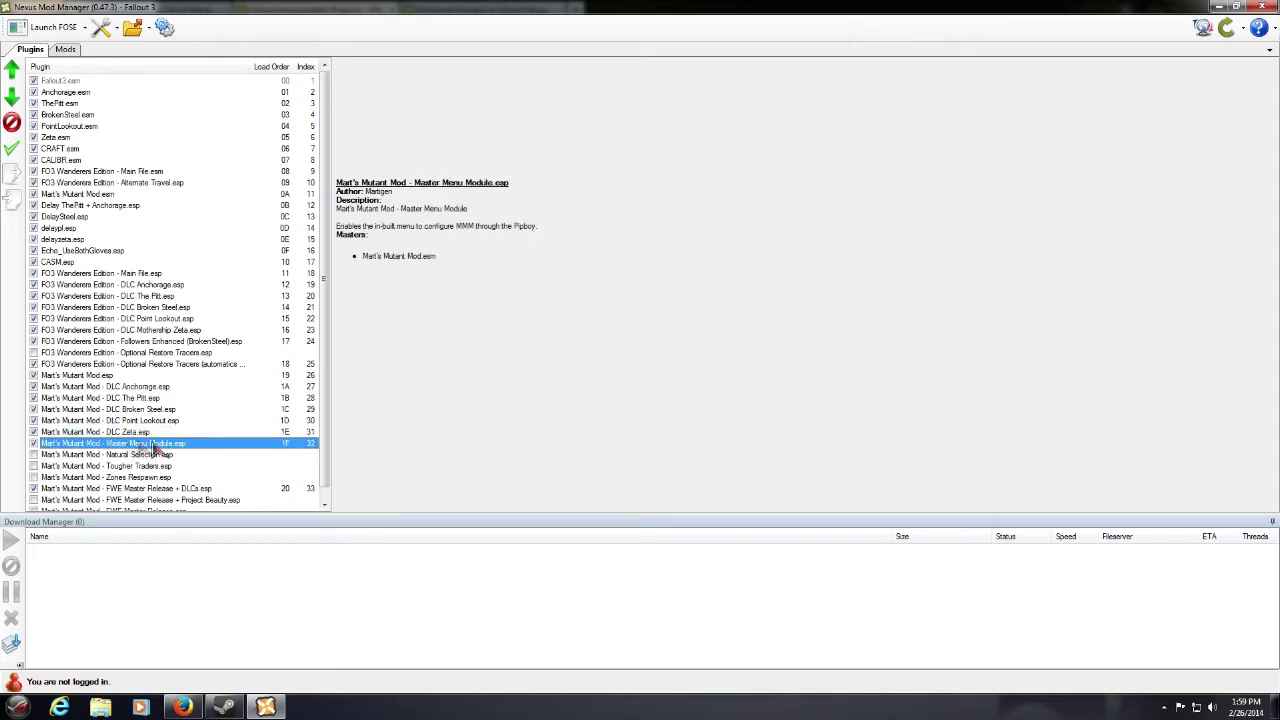
pyautogui.scroll(-1, 155, 453)
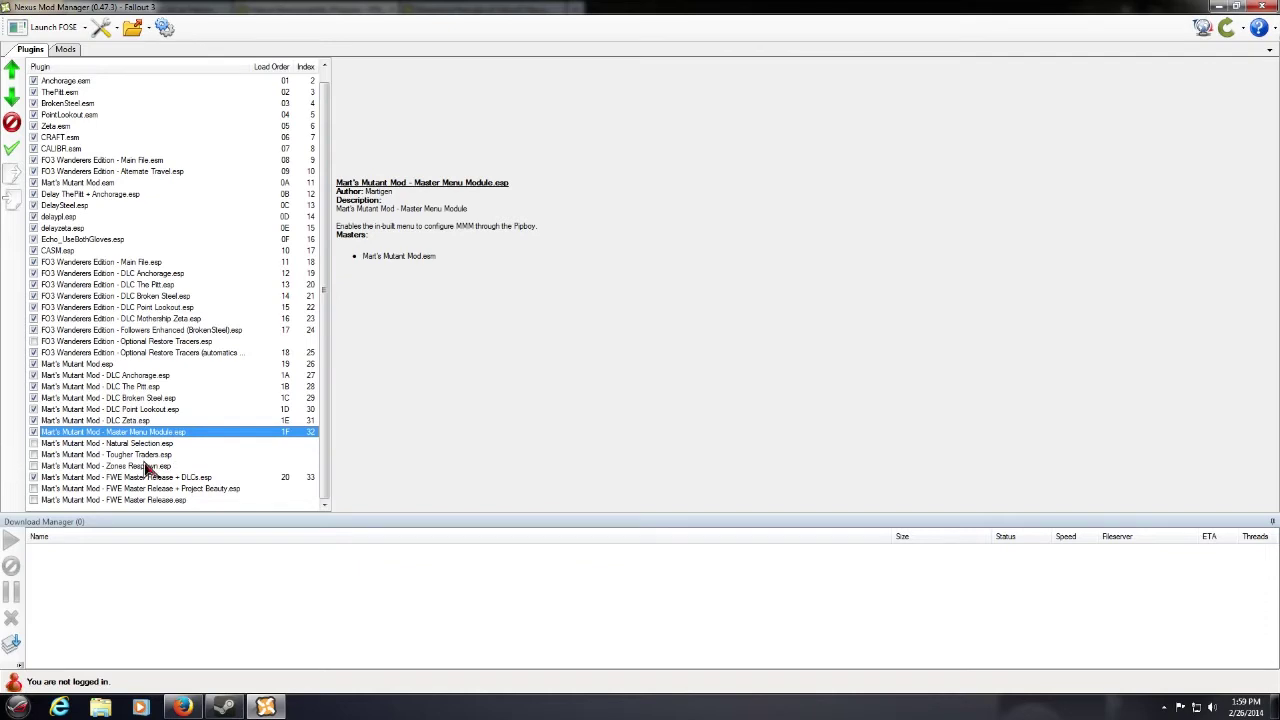
pyautogui.click(130, 478)
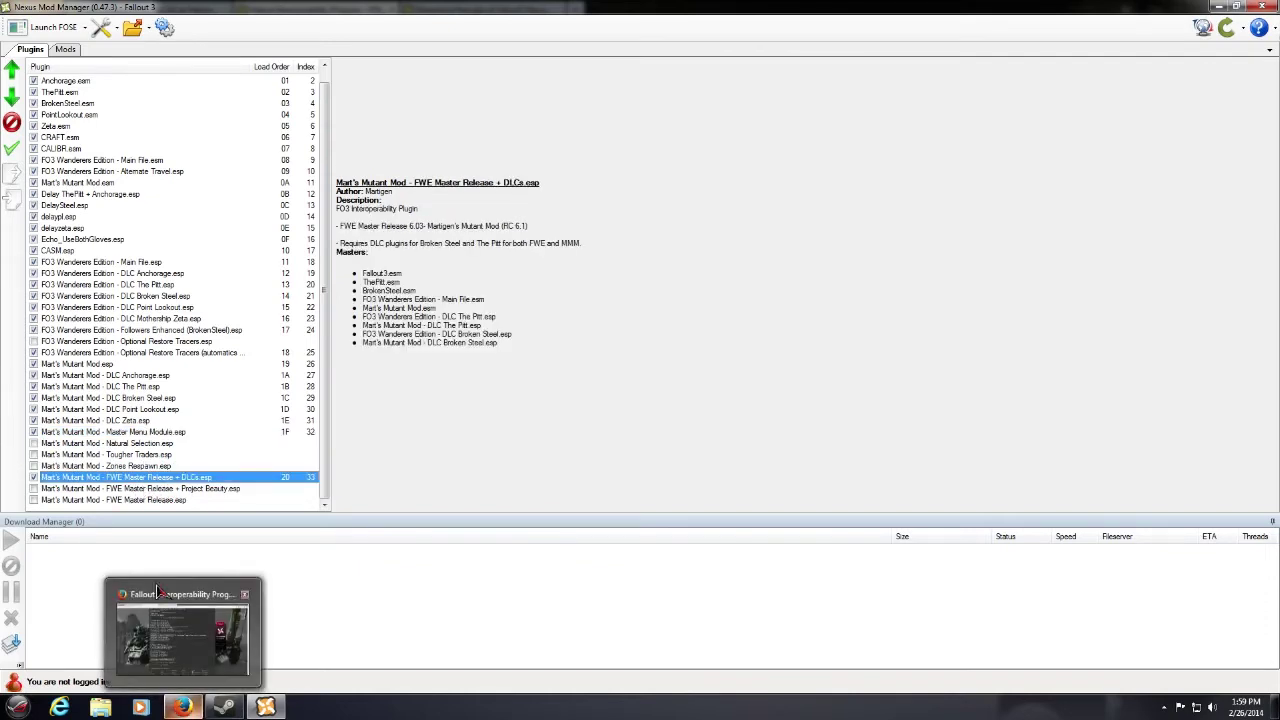
pyautogui.click(155, 501)
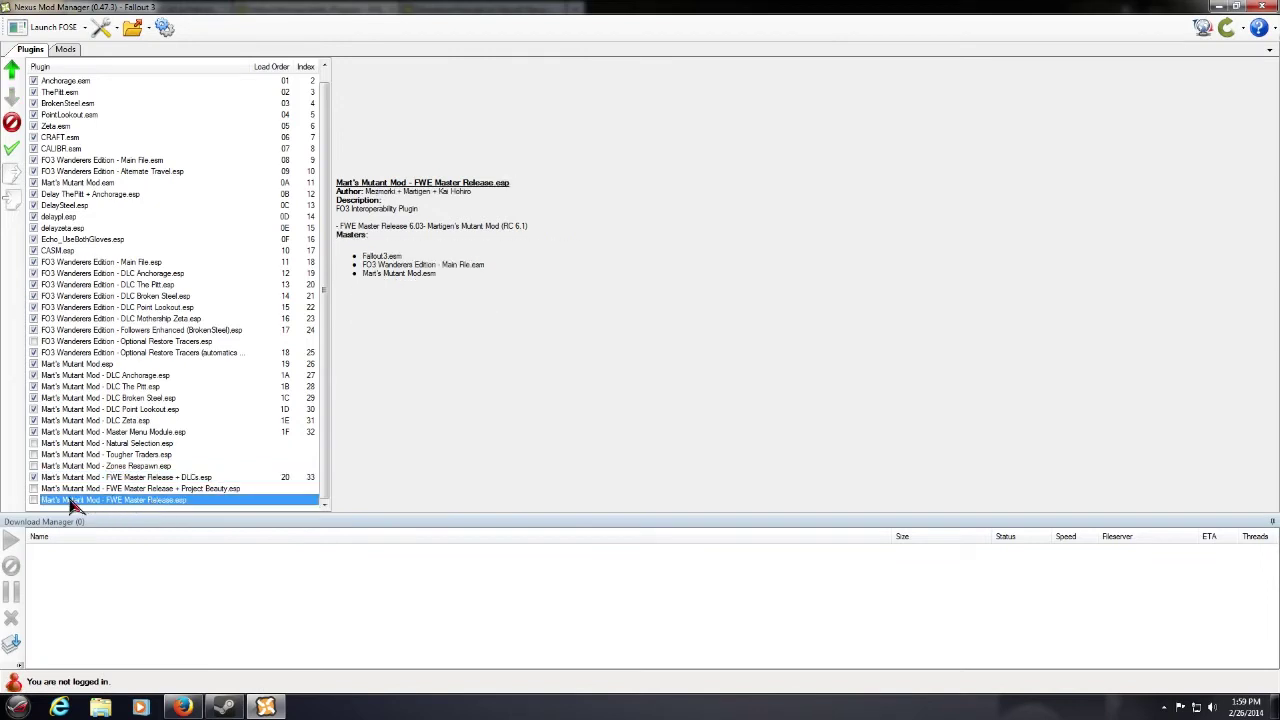
pyautogui.click(133, 479)
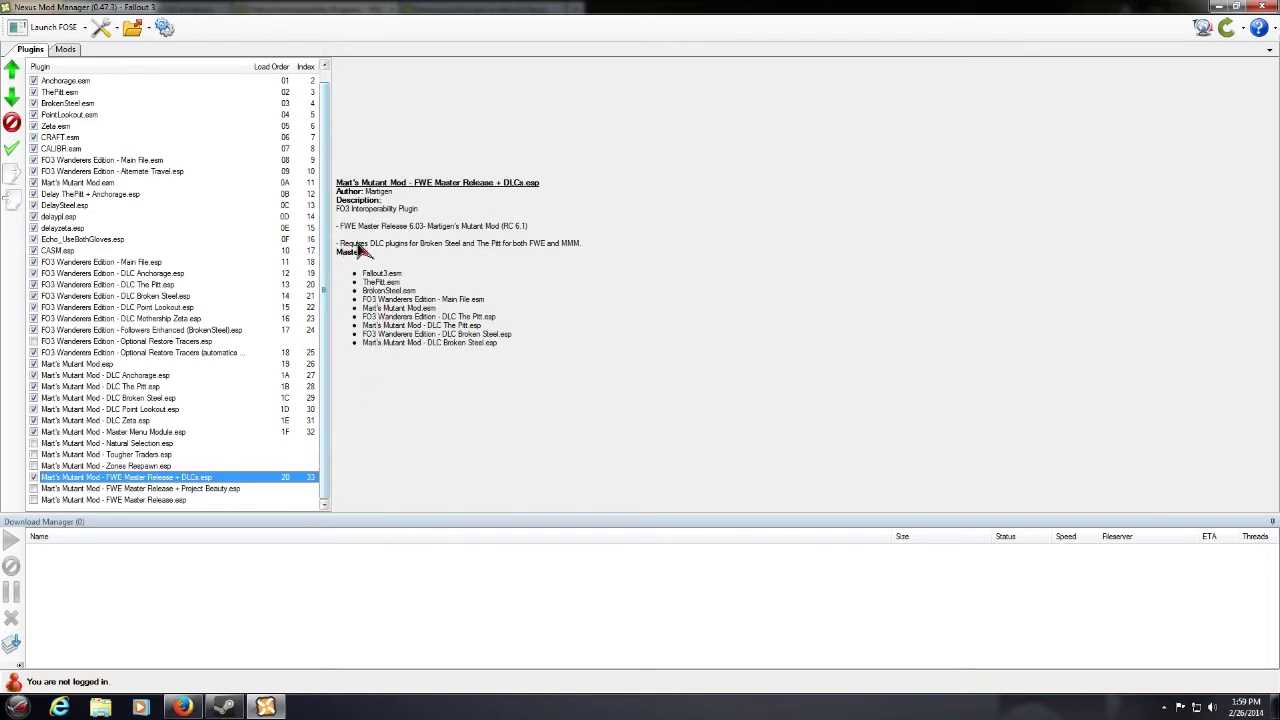
pyautogui.click(145, 489)
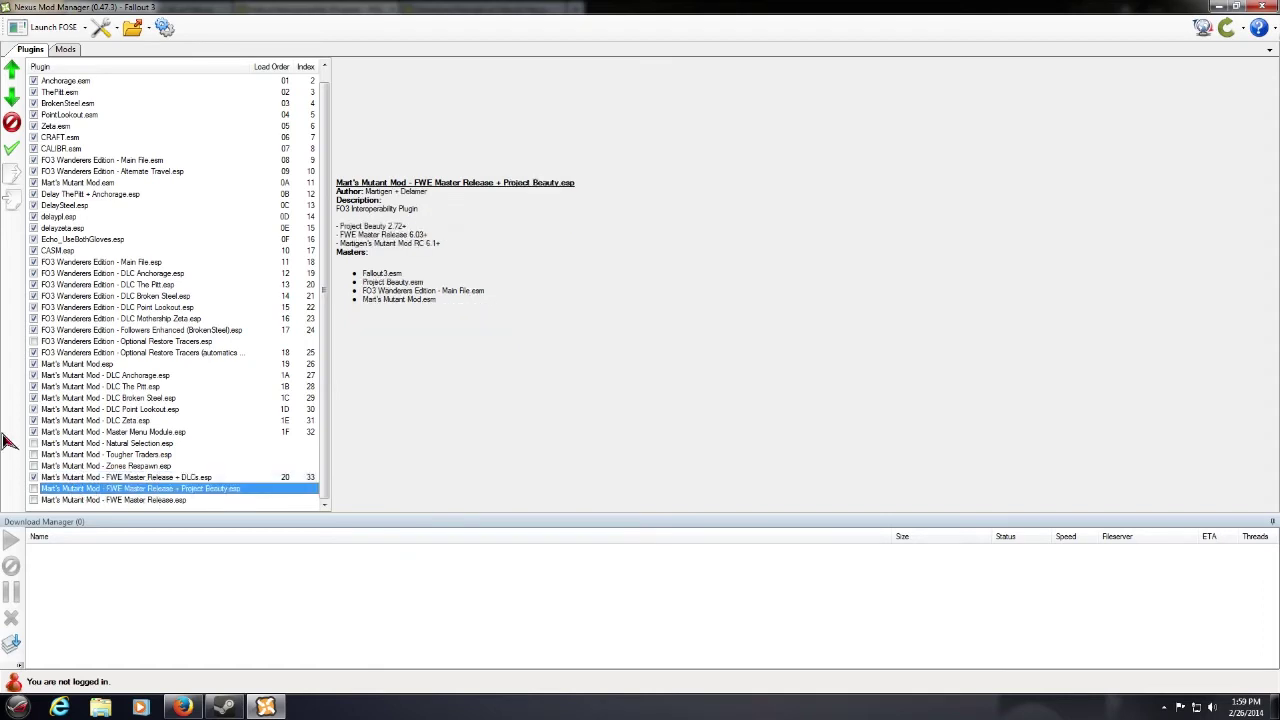